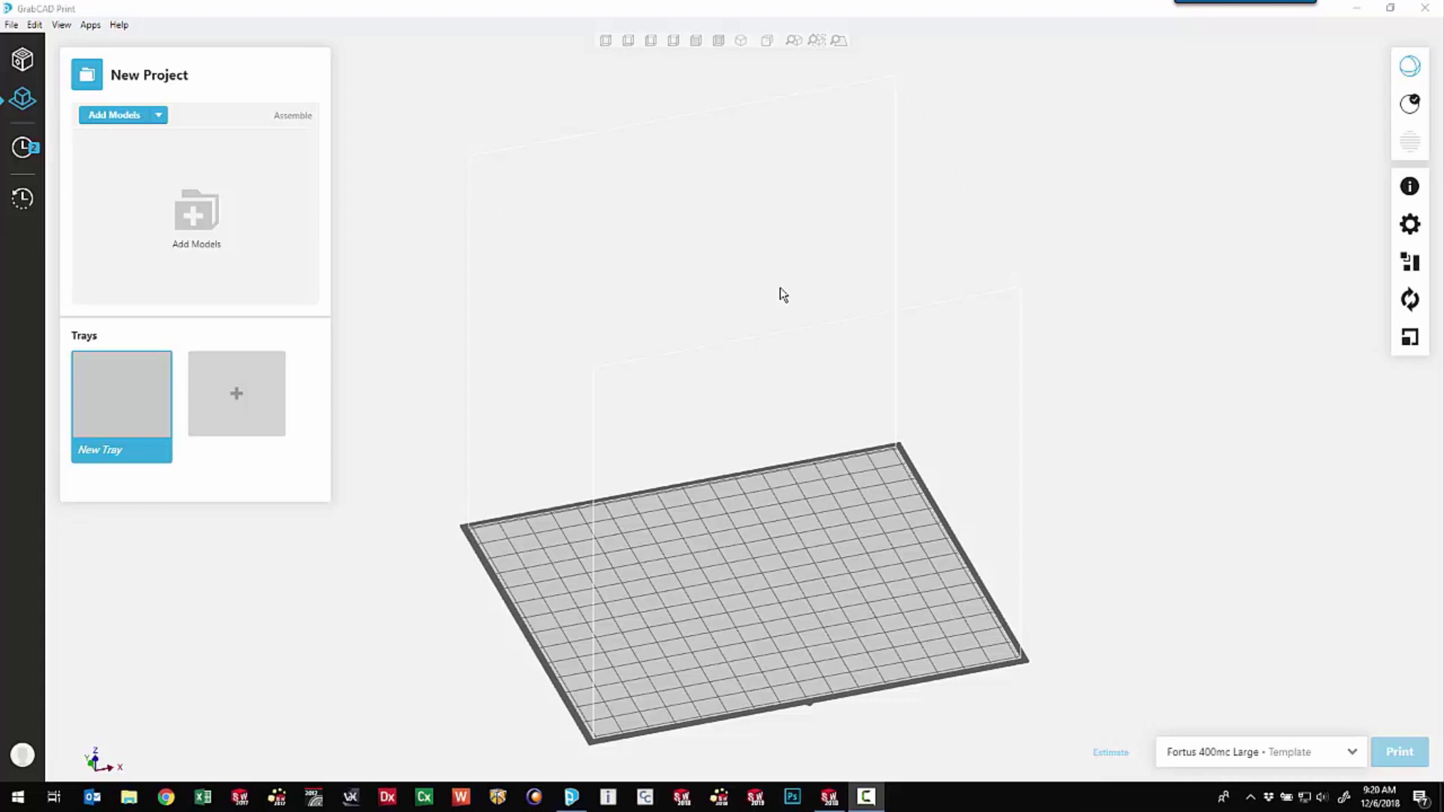
Check the program's version information and close it.
left_click(120, 24)
left_click(171, 138)
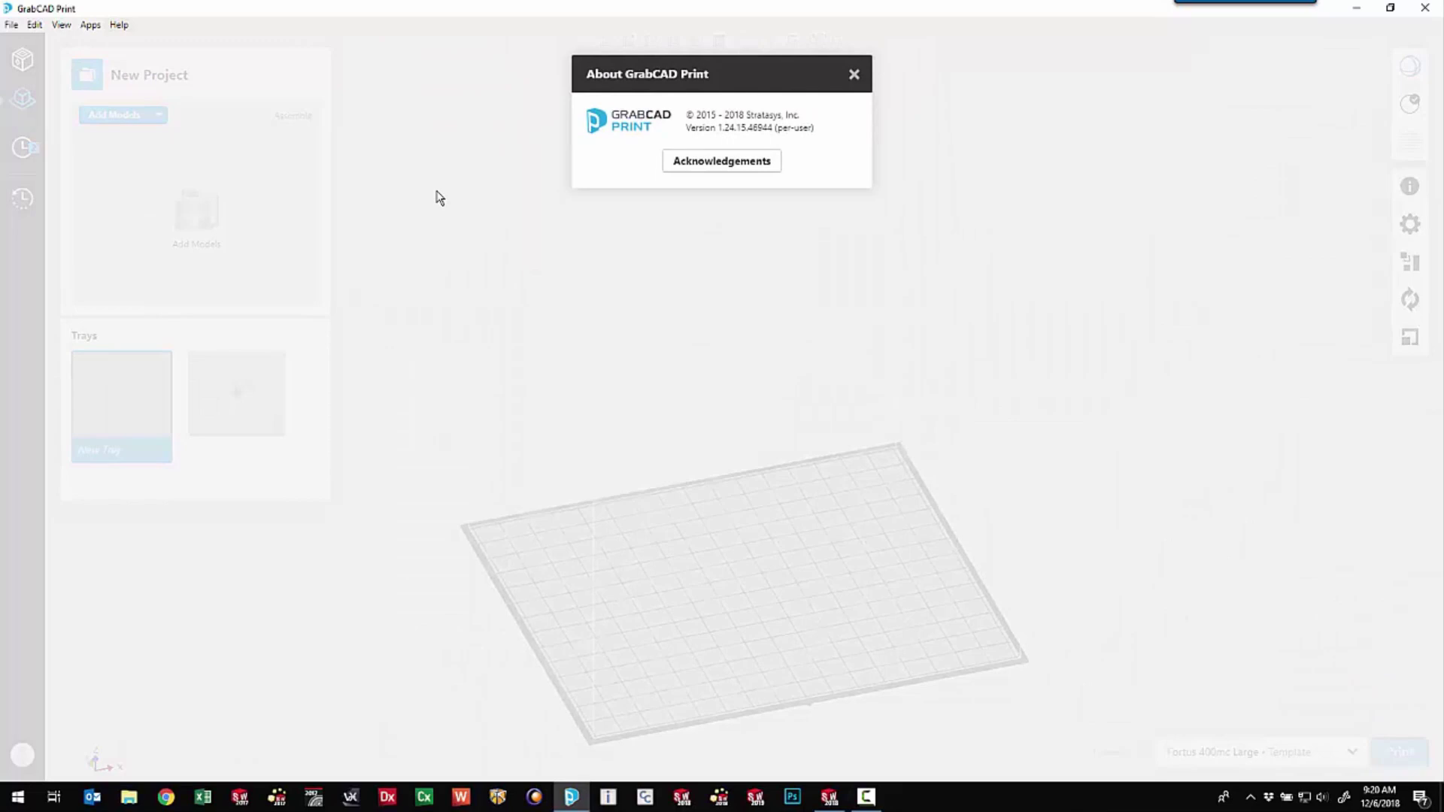
left_click(854, 74)
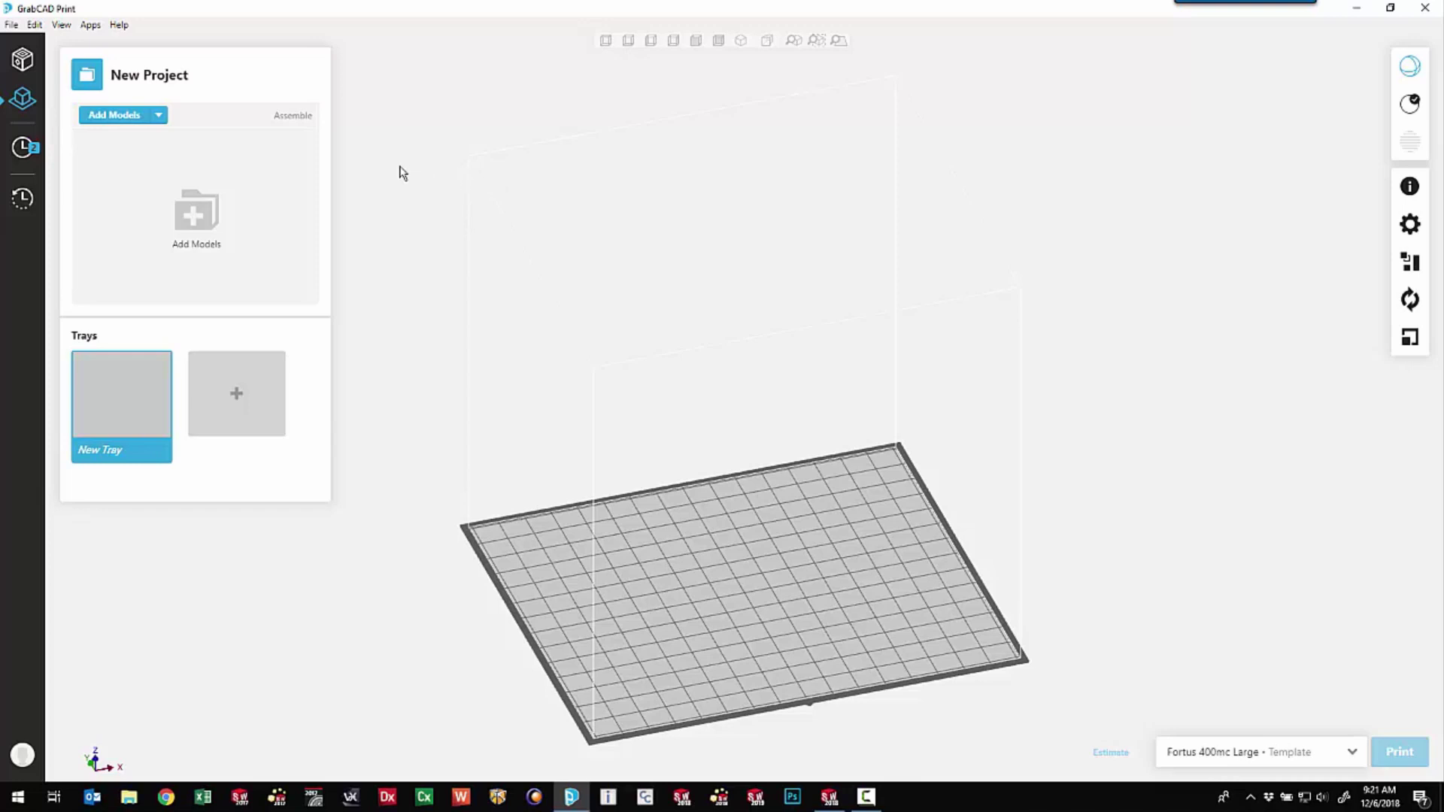
Review the FDM preference settings and close Preferences without saving changes.
left_click(11, 24)
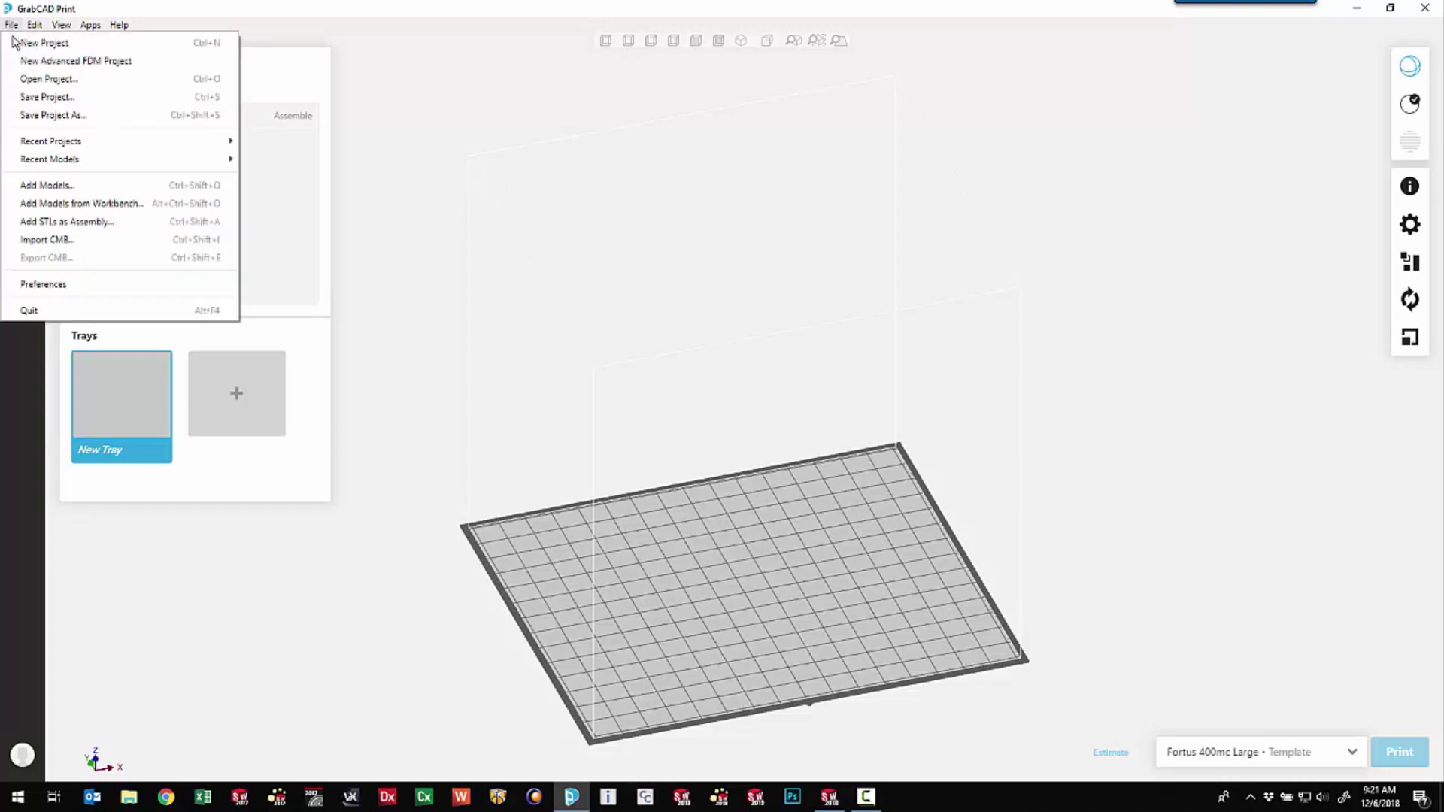
left_click(84, 284)
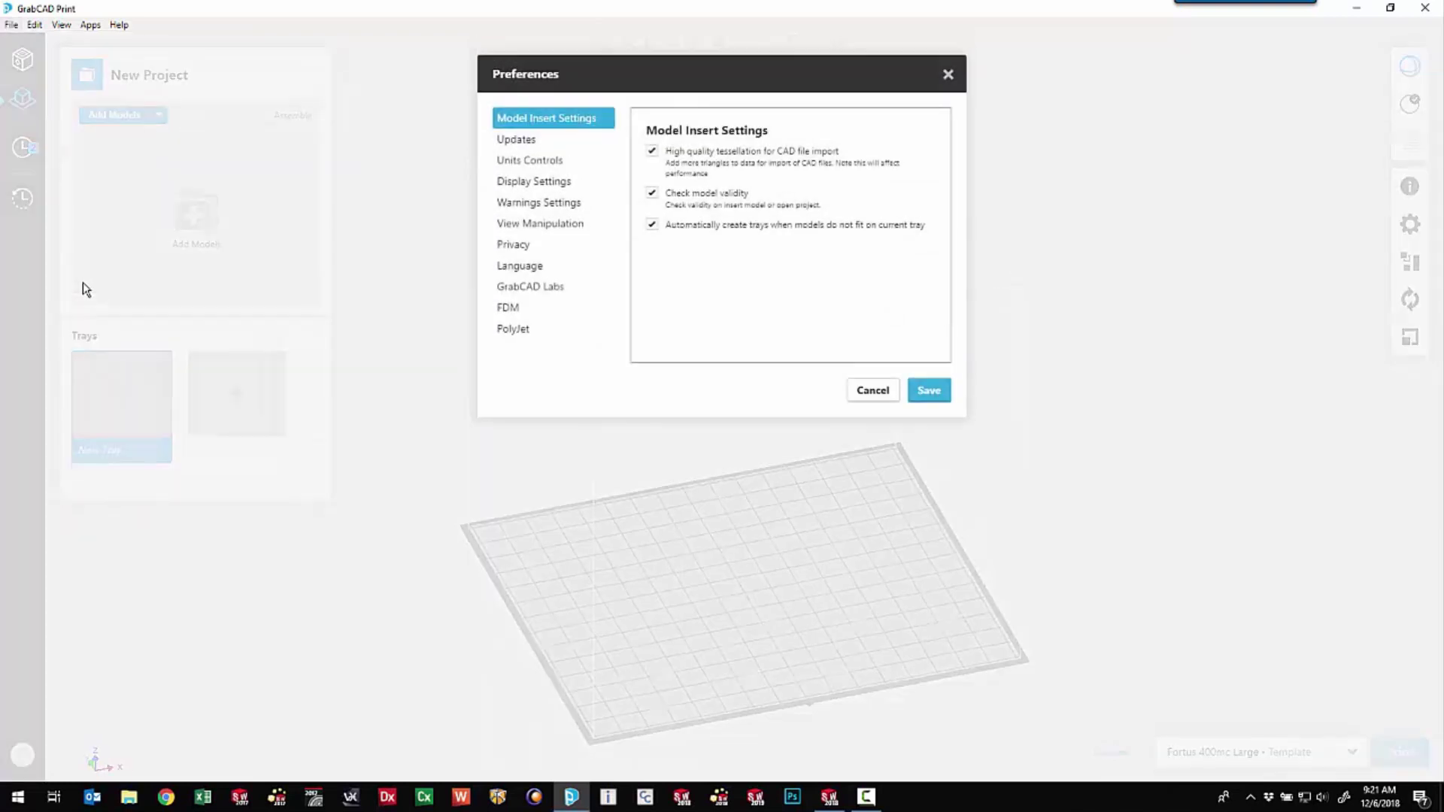
left_click(531, 311)
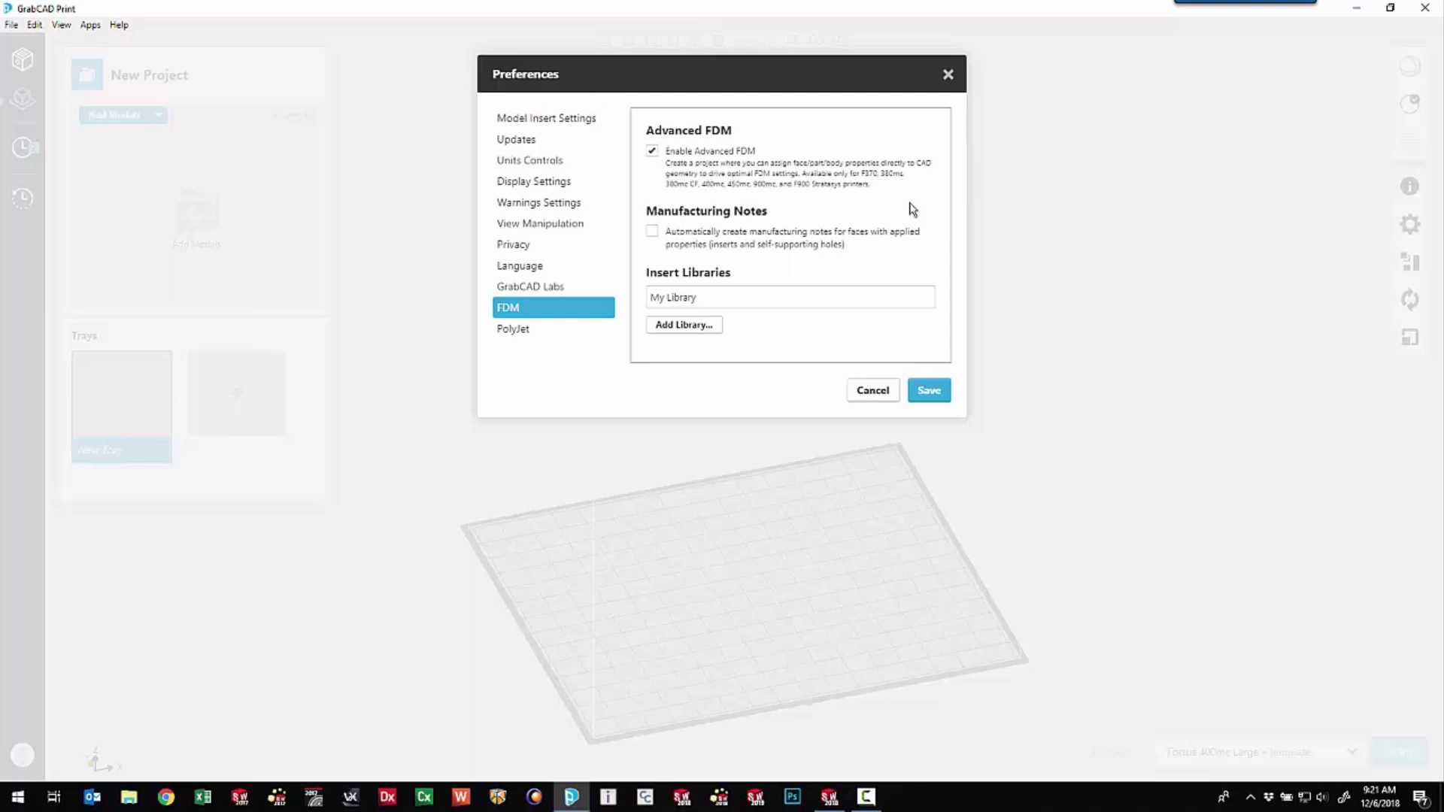
left_click(884, 396)
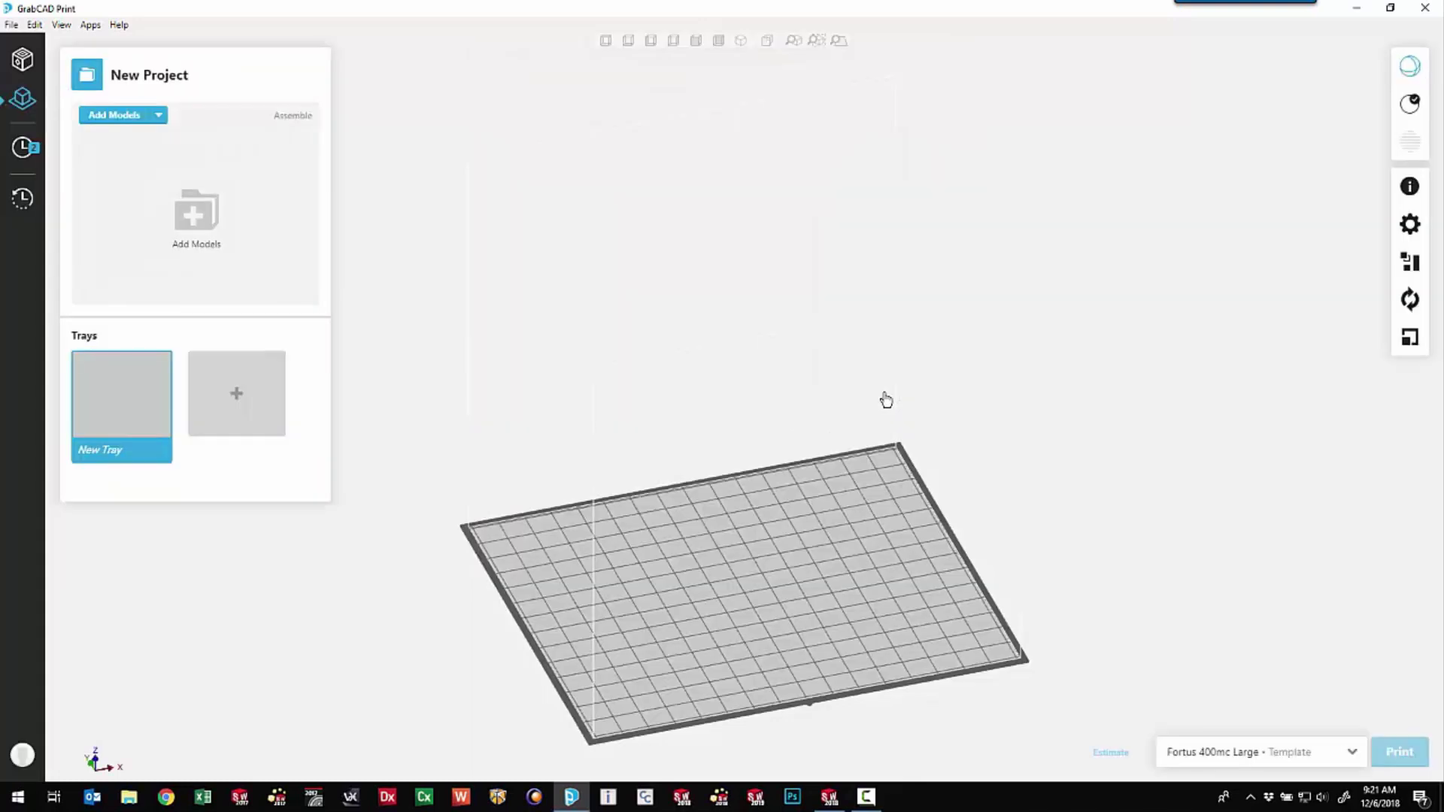
Start an Advanced FDM project on the Fortus 400mc Large and insert Idler Arm2-2018.SLDPRT.
left_click(25, 67)
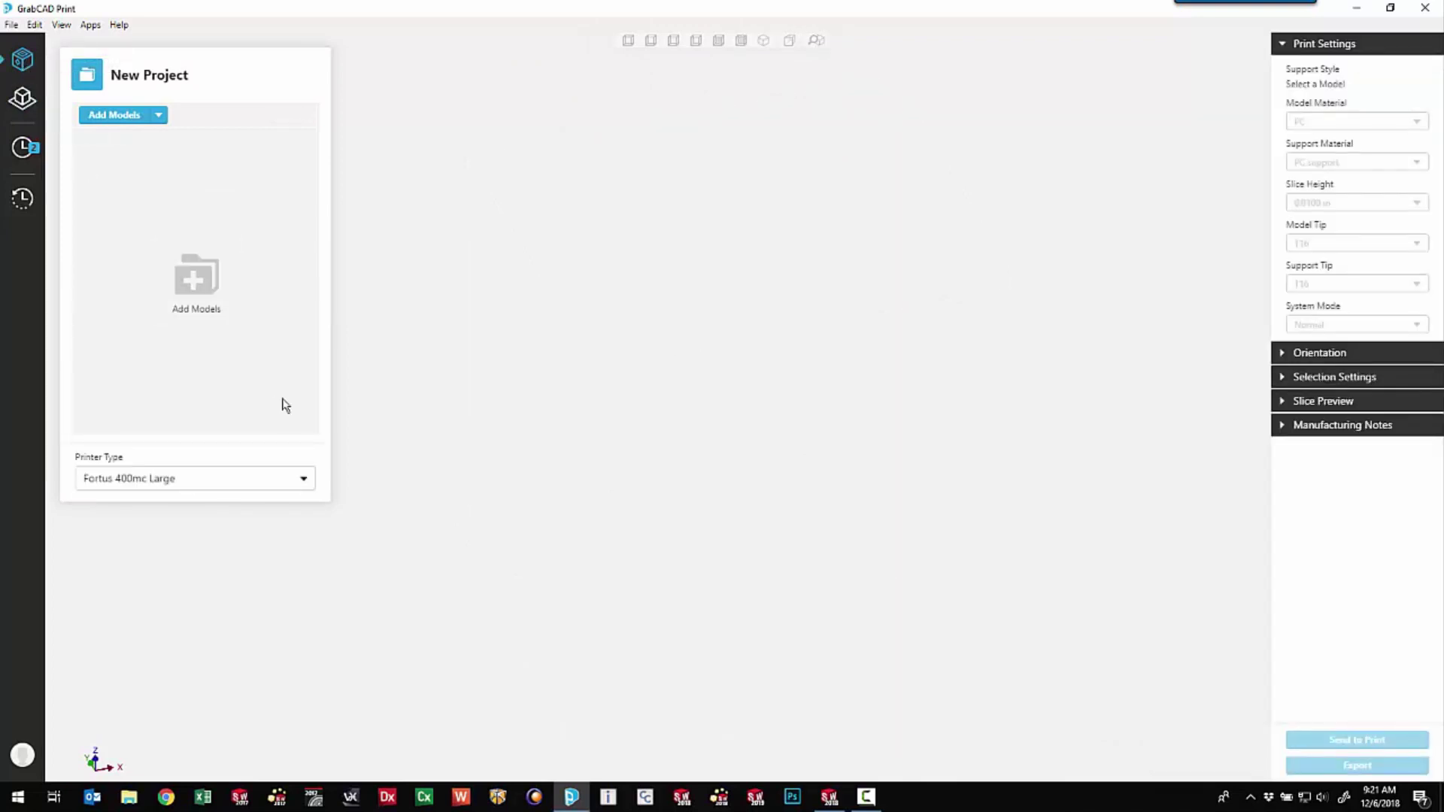
left_click(301, 483)
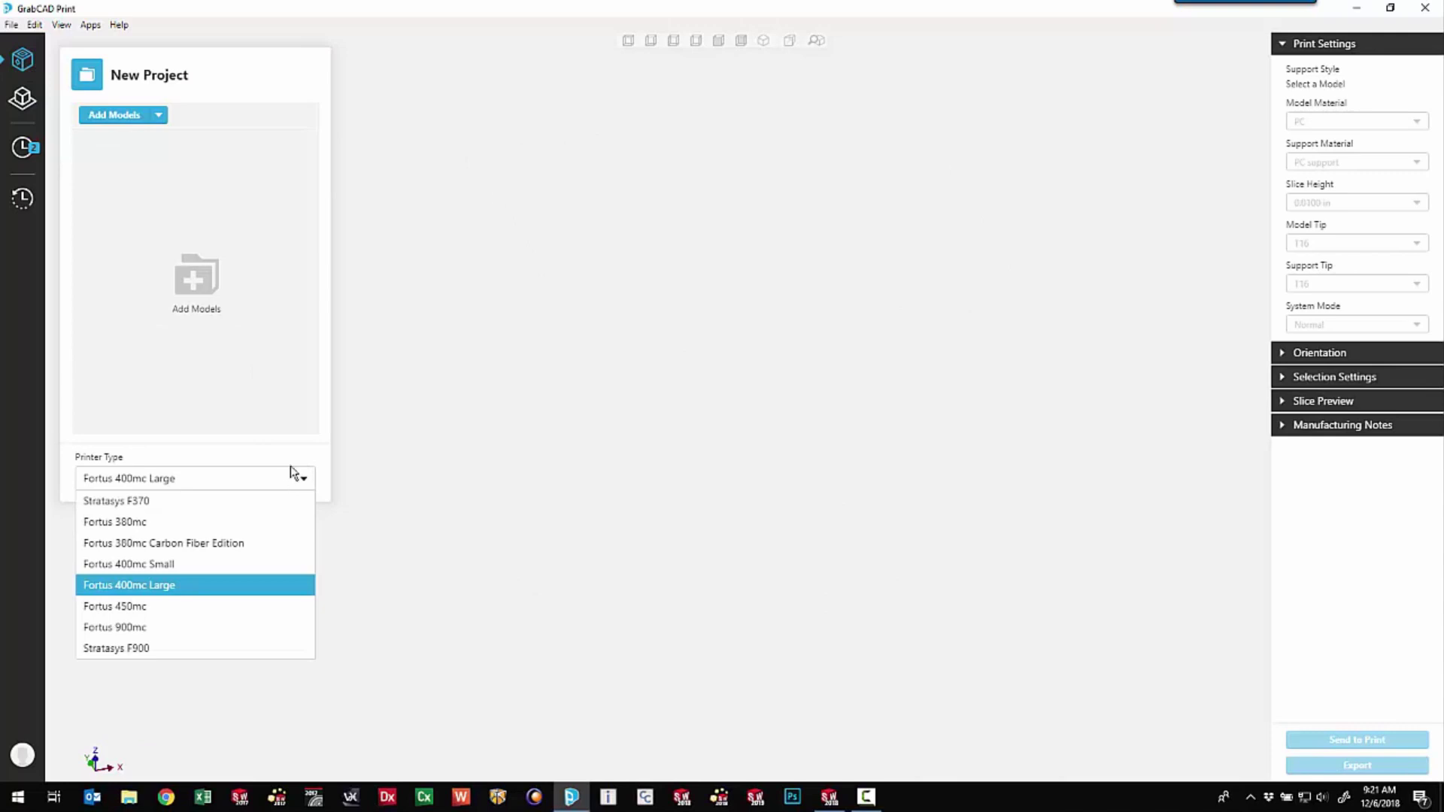
left_click(109, 116)
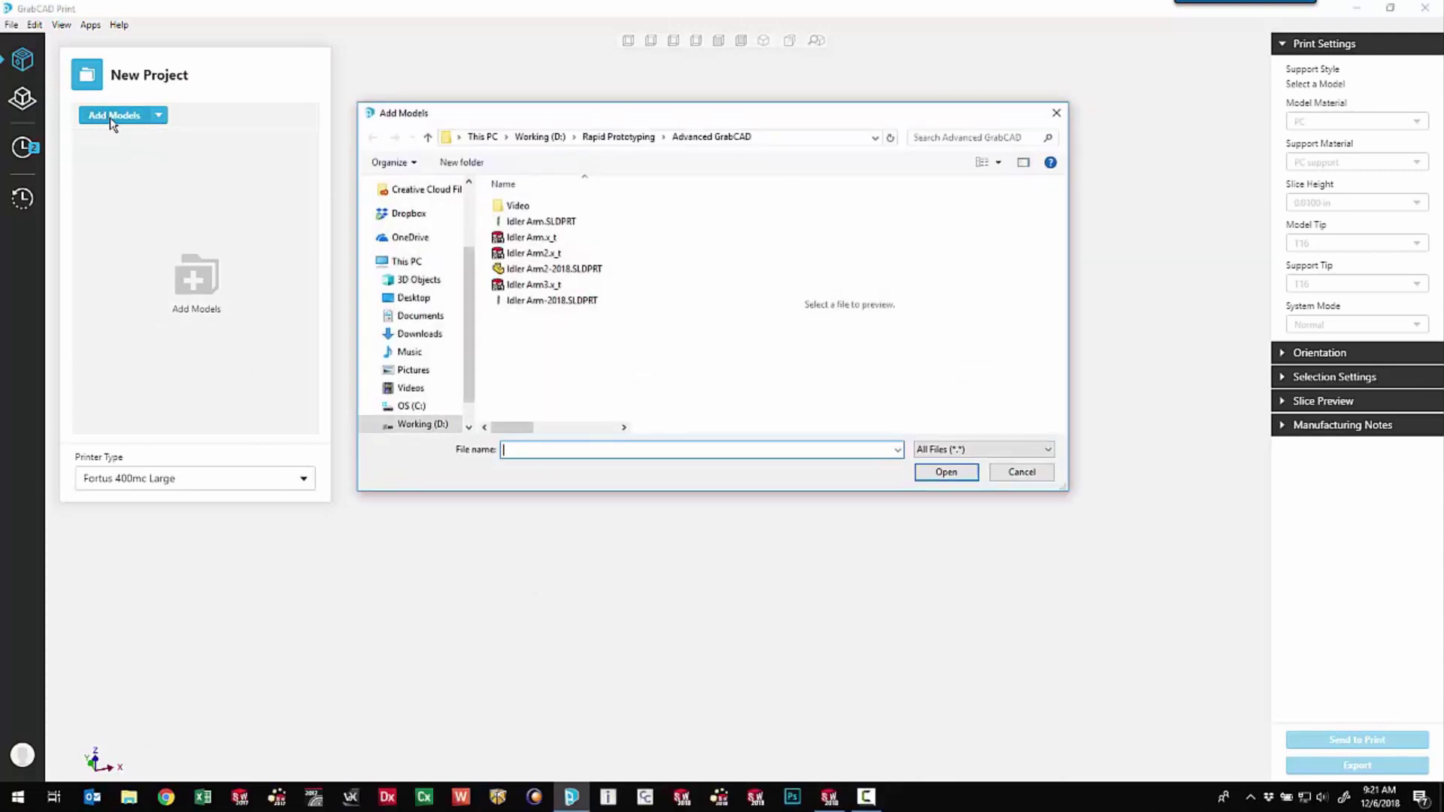
left_click(519, 271)
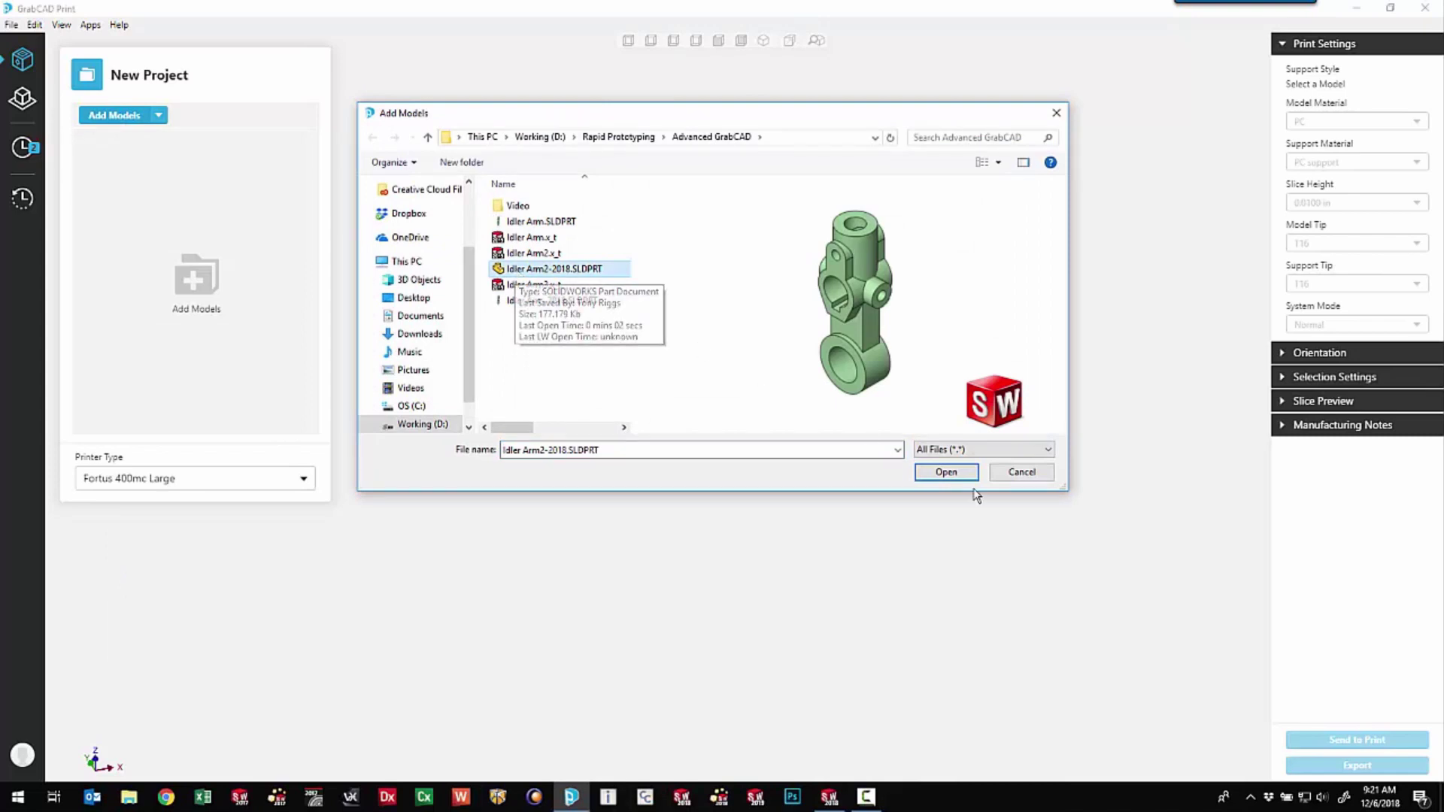
left_click(945, 472)
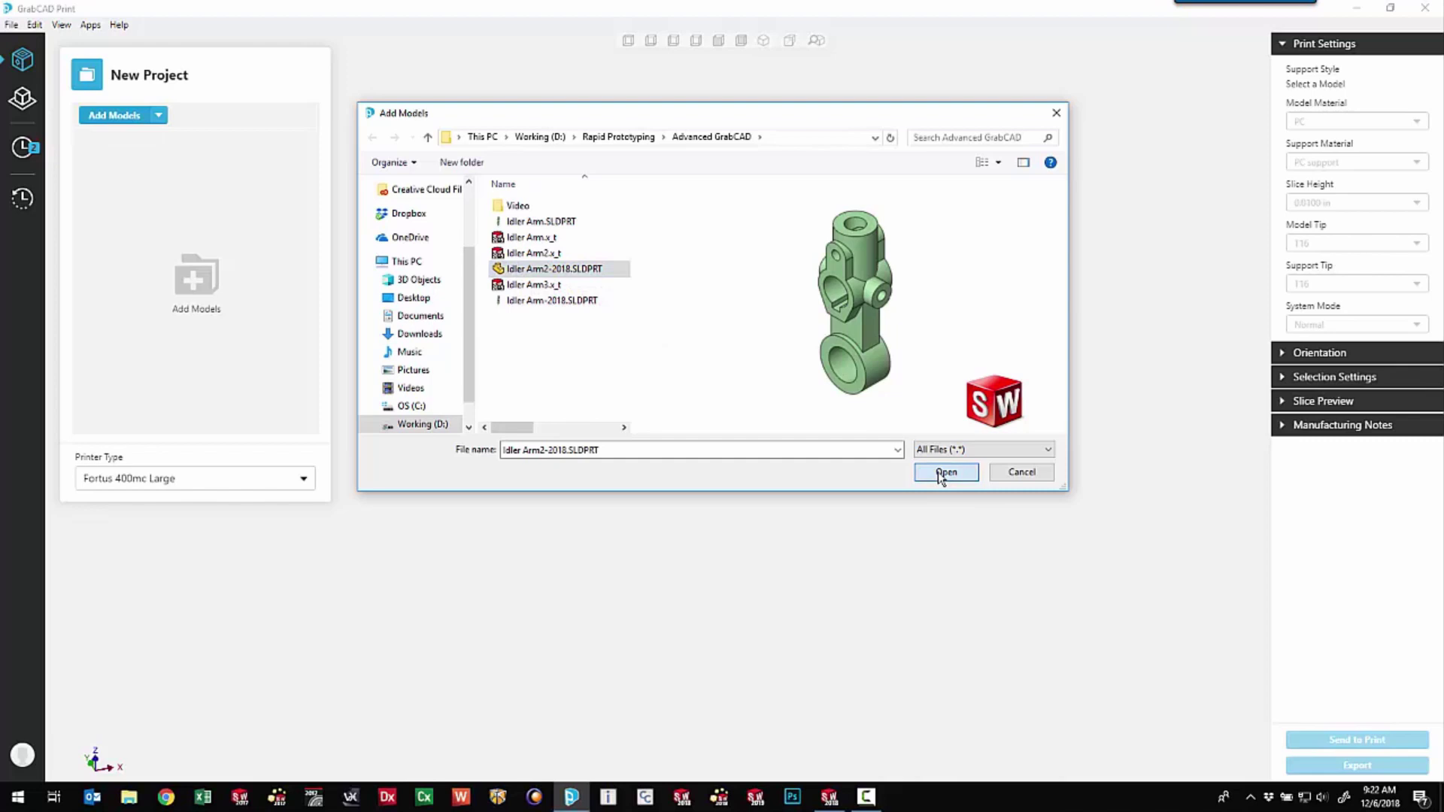
left_click(998, 454)
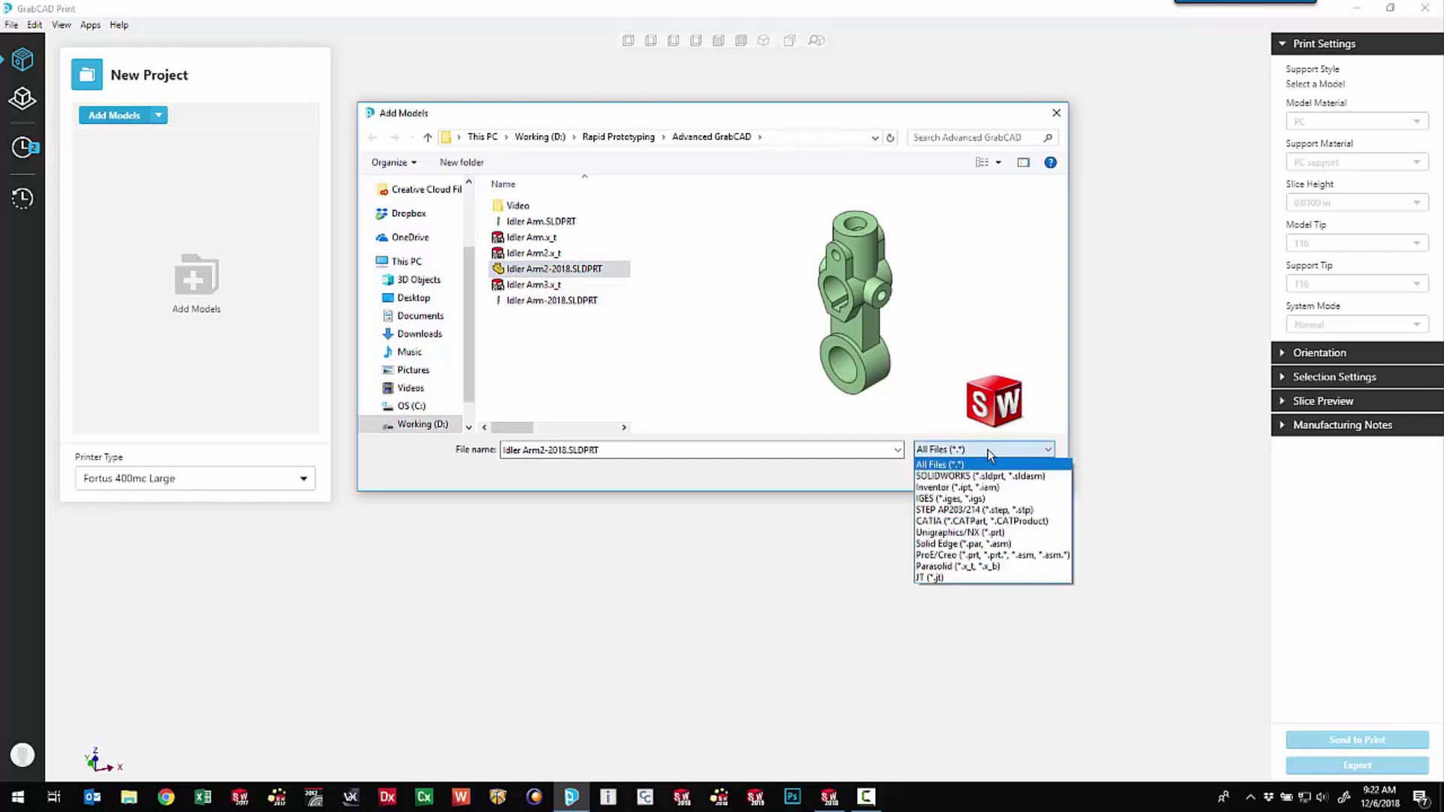
left_click(863, 477)
left_click(946, 473)
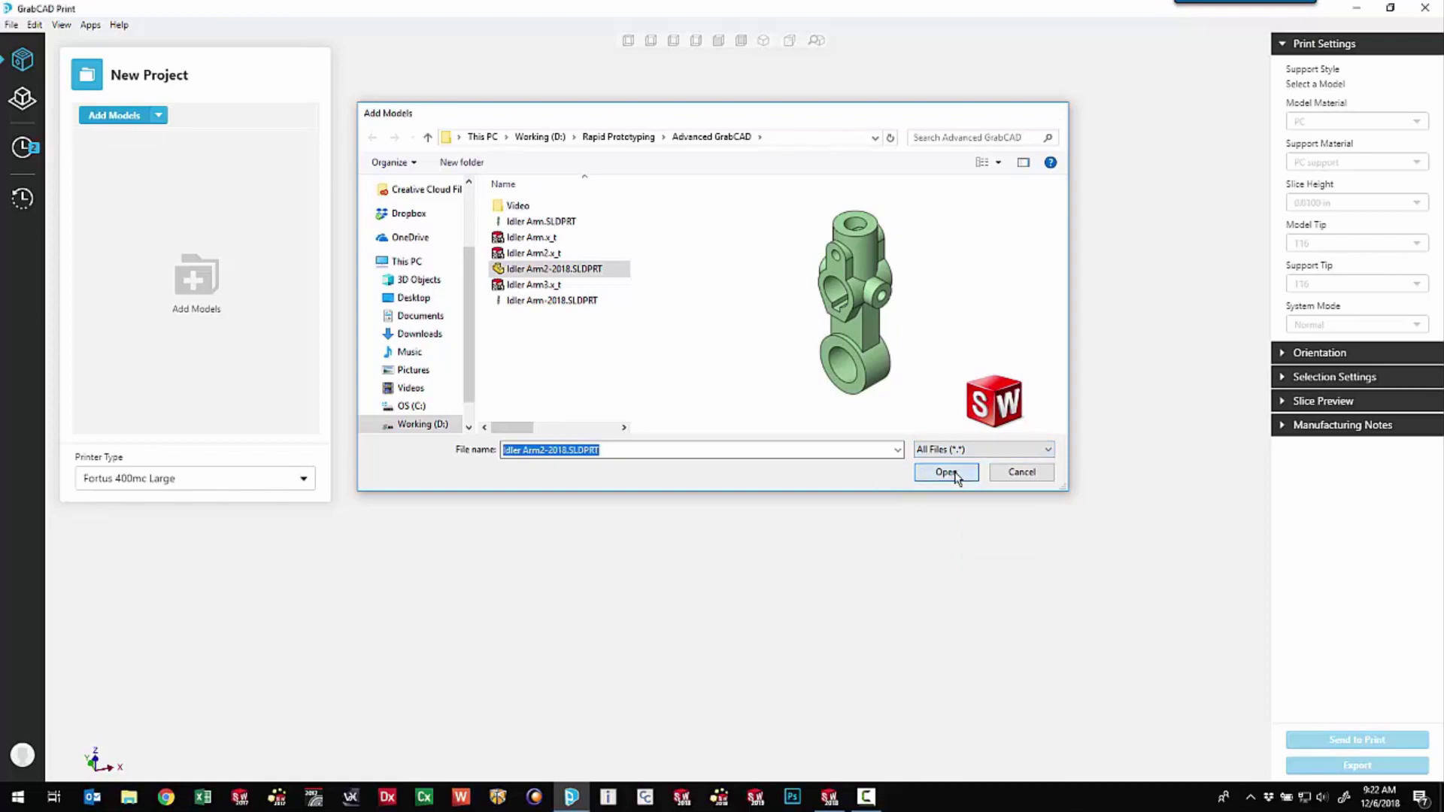
In SOLIDWORKS, orbit the exploded Idler Arm2-2018 part around to a near-front view.
left_click(829, 796)
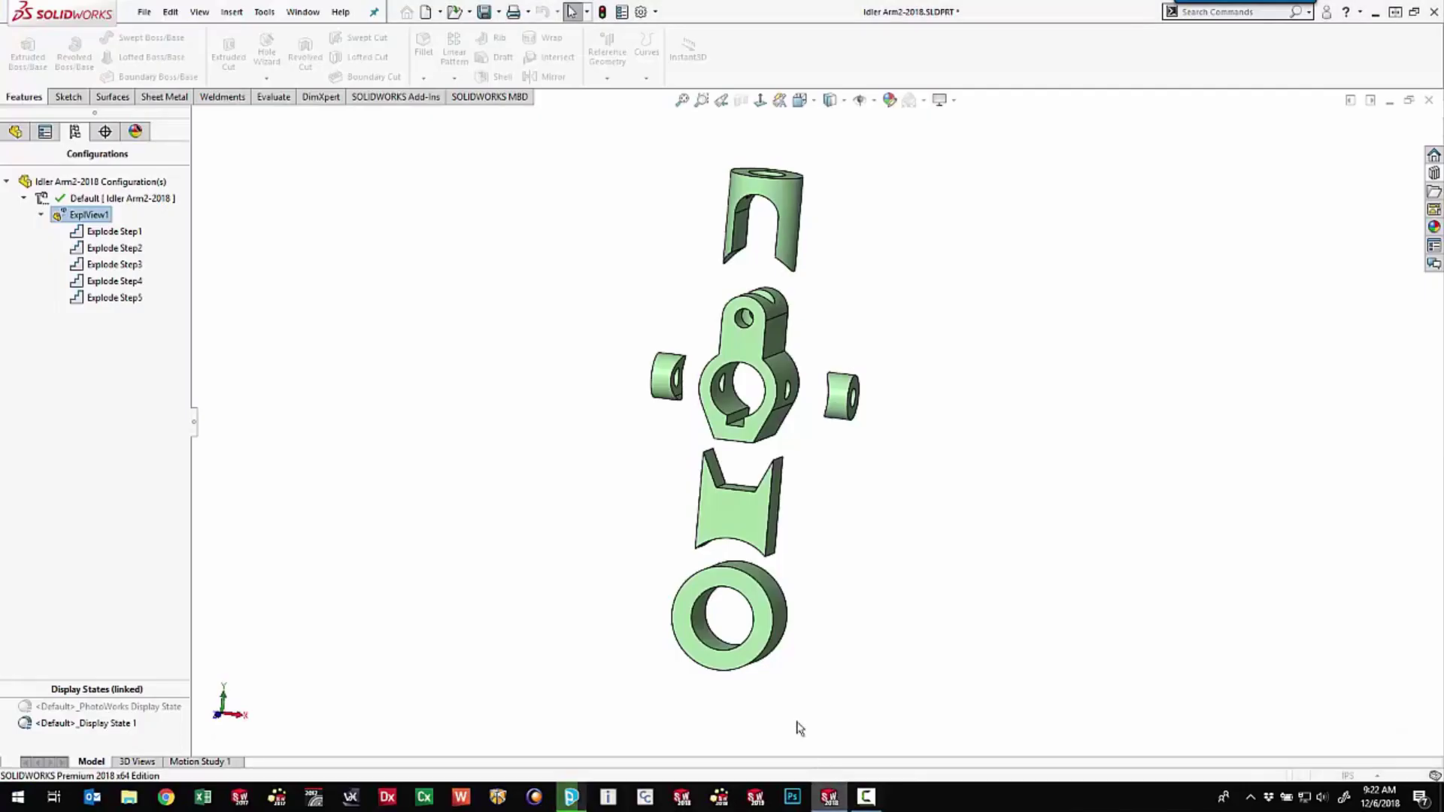
middle_click_drag(591, 368, 602, 258)
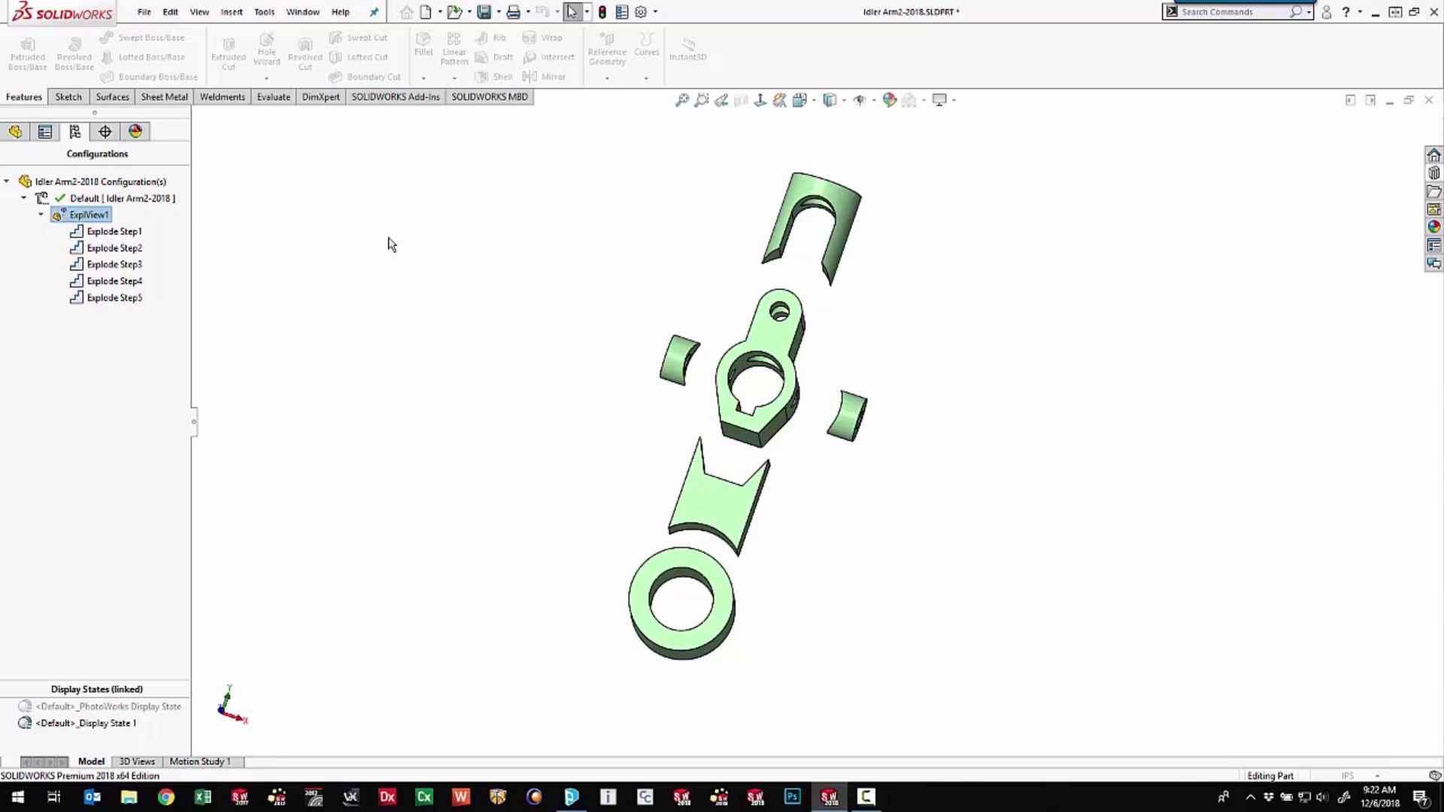
middle_click_drag(645, 467, 661, 263)
Merge all six imported idler arm bodies into Merged group 1.
left_click(572, 796)
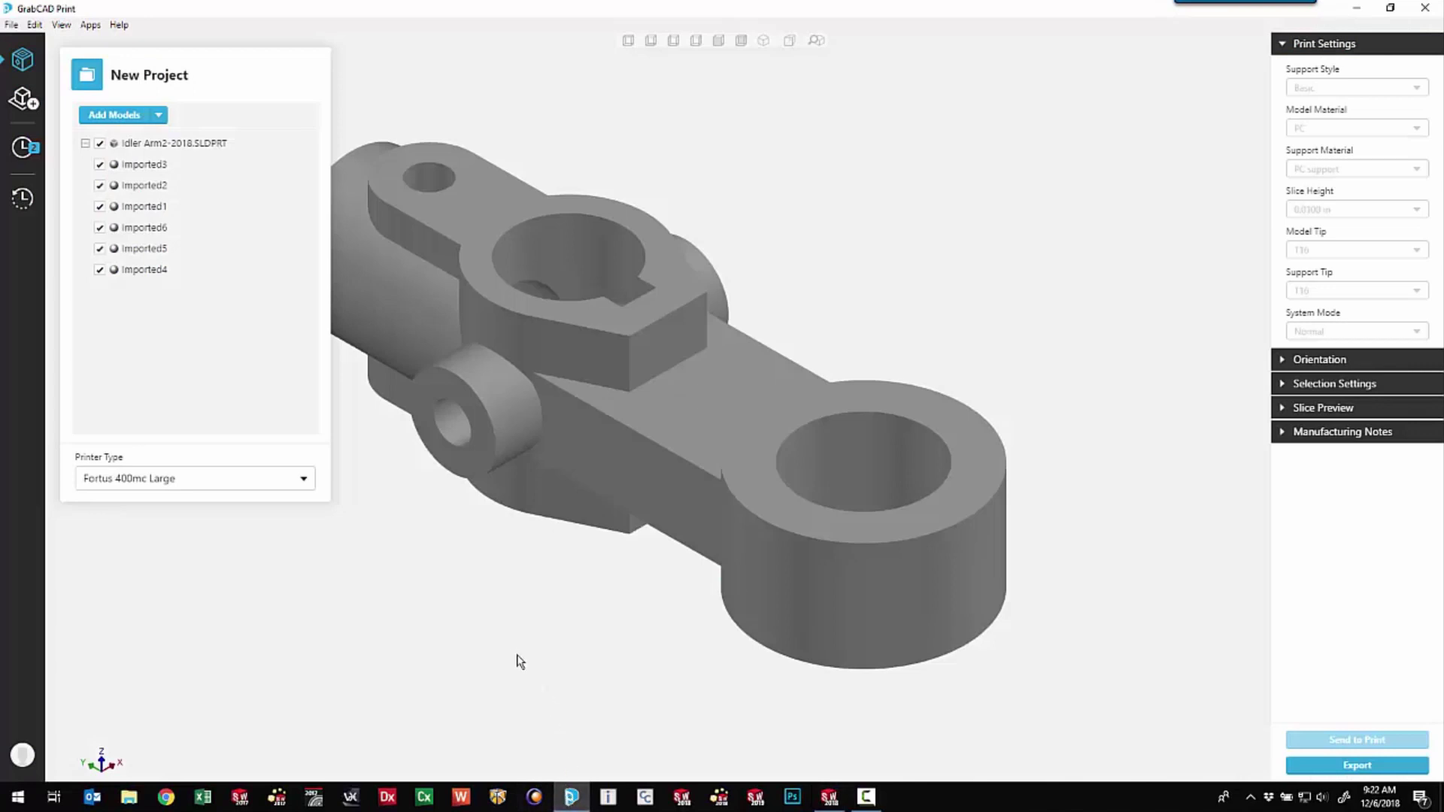
left_click(158, 143)
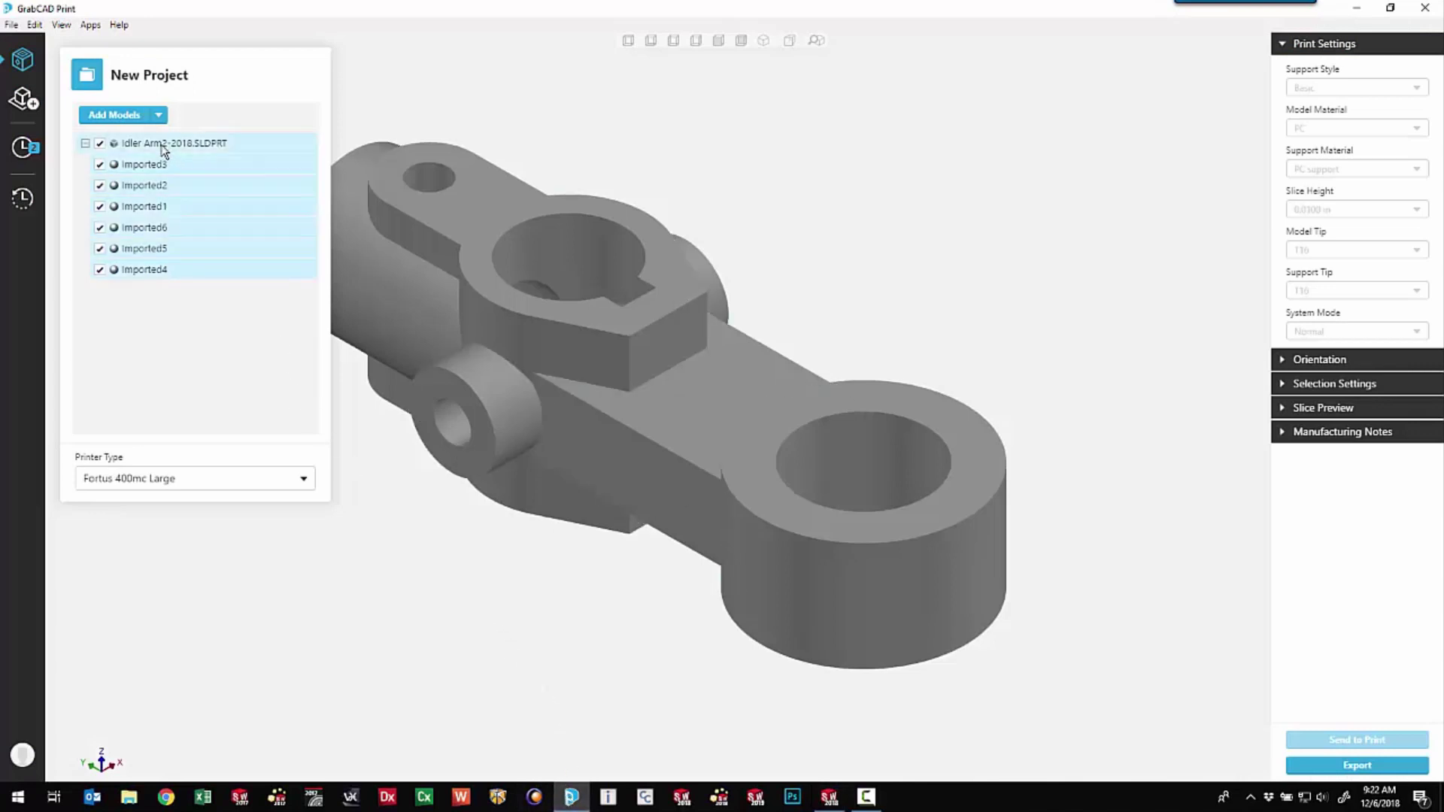
right_click(158, 144)
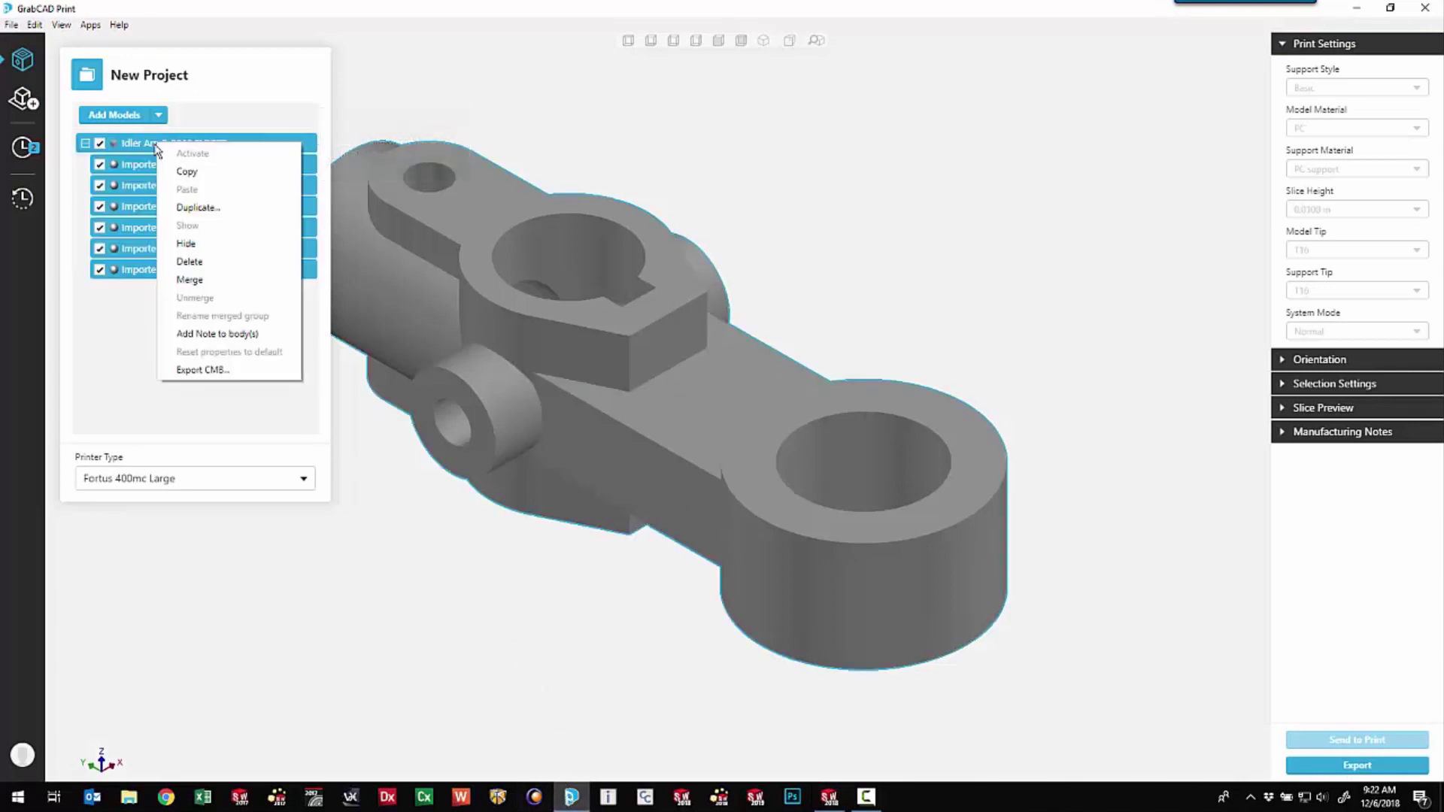
left_click(197, 283)
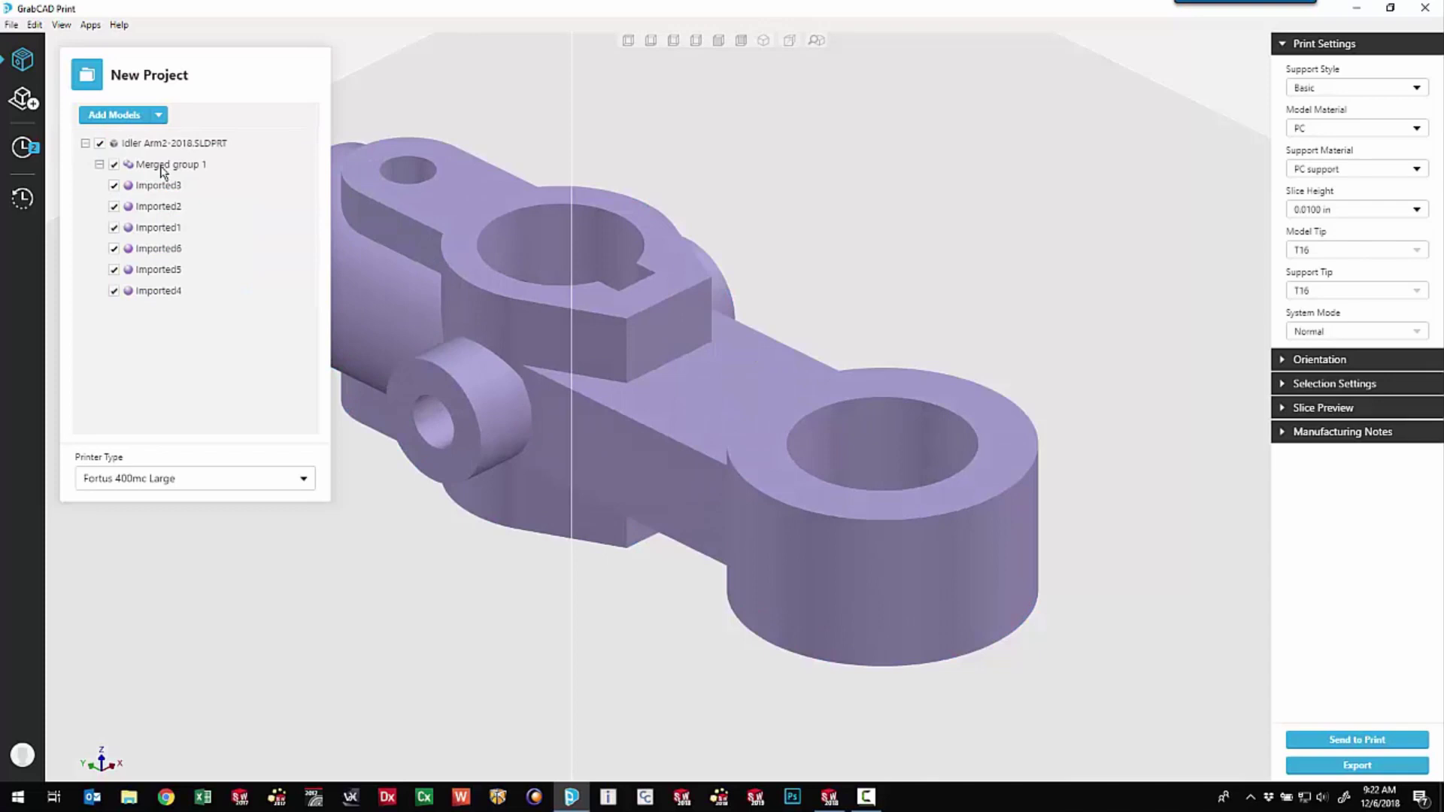
Set the model material to ASA, keeping the 0.0100 in slice height.
left_click(1342, 132)
left_click(1329, 162)
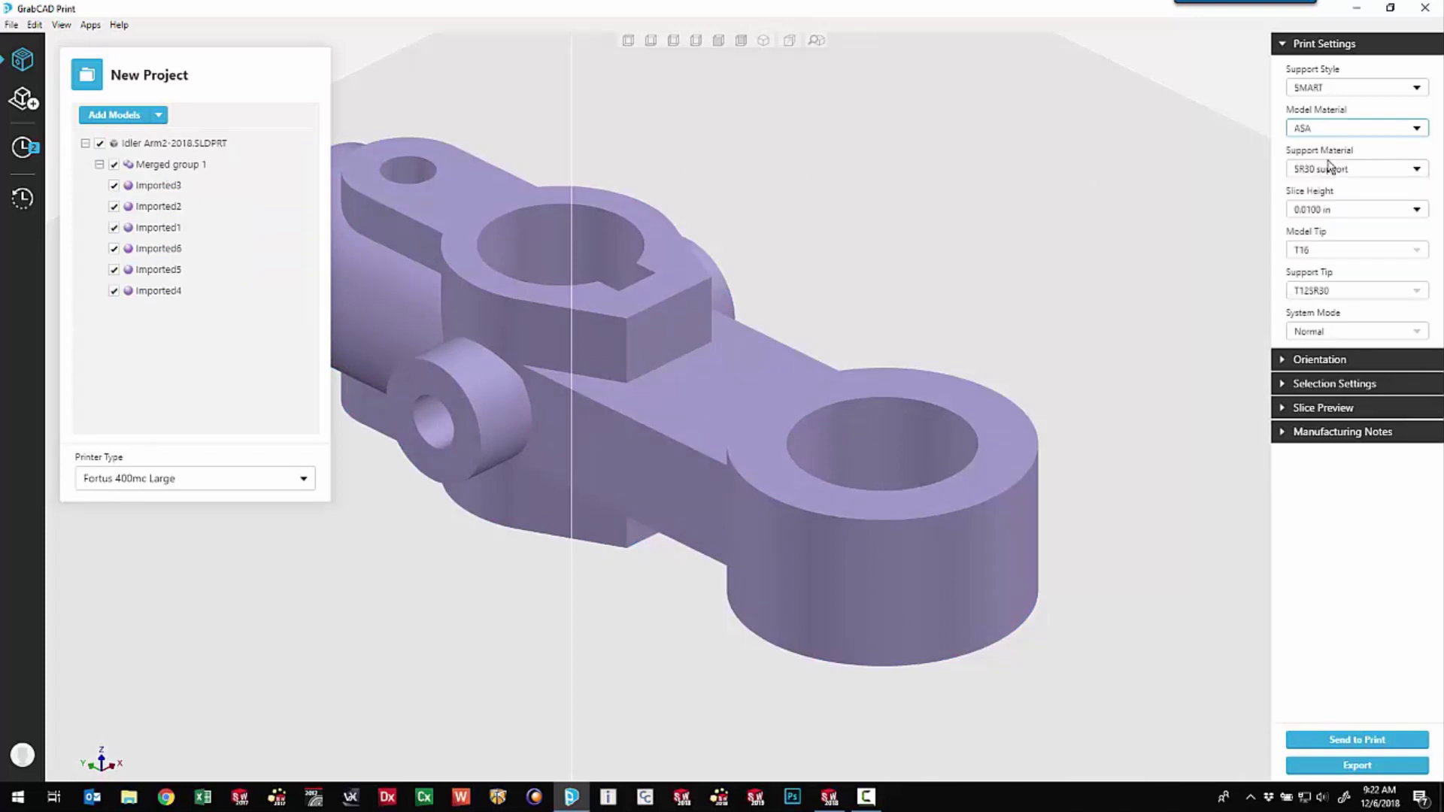
left_click(1338, 211)
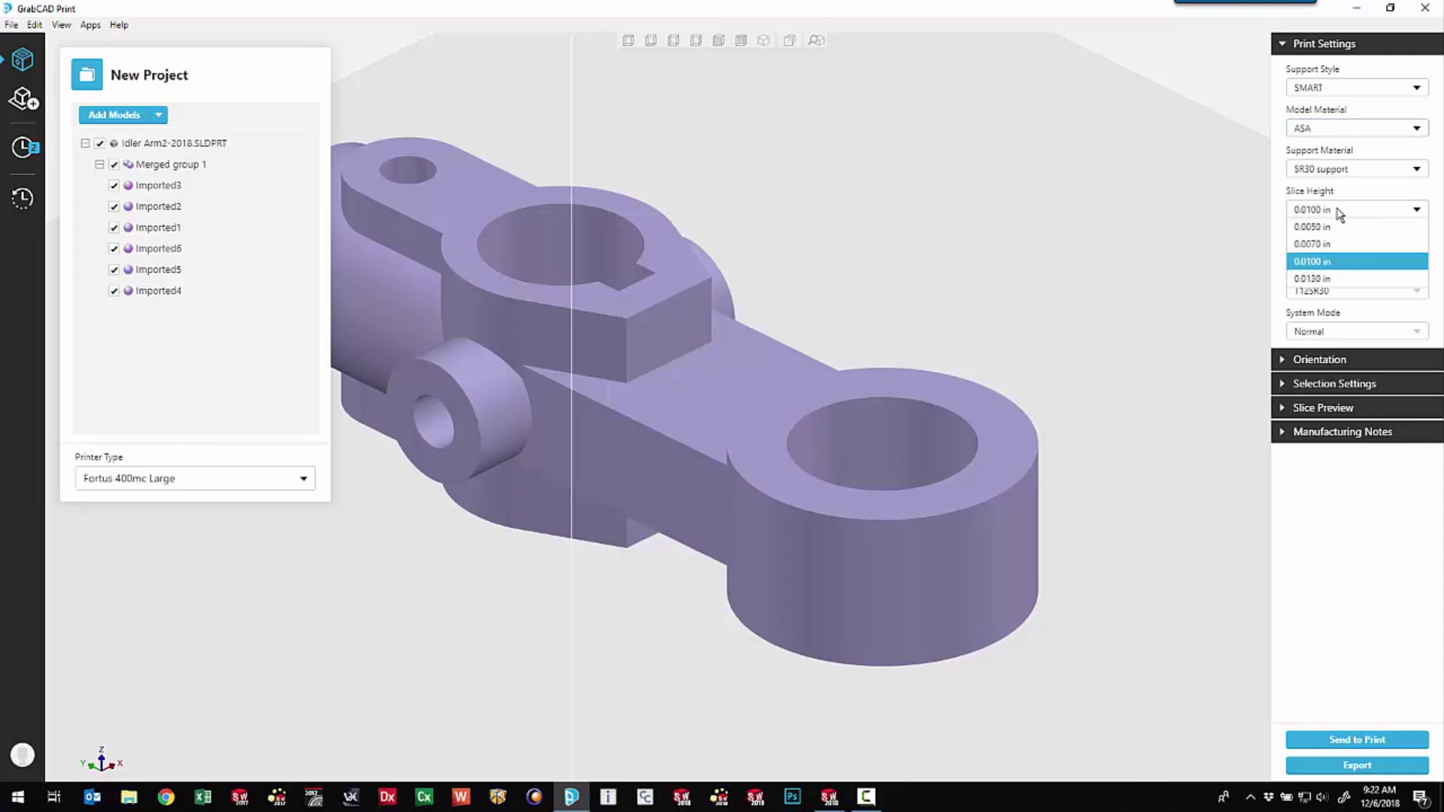
left_click(1281, 209)
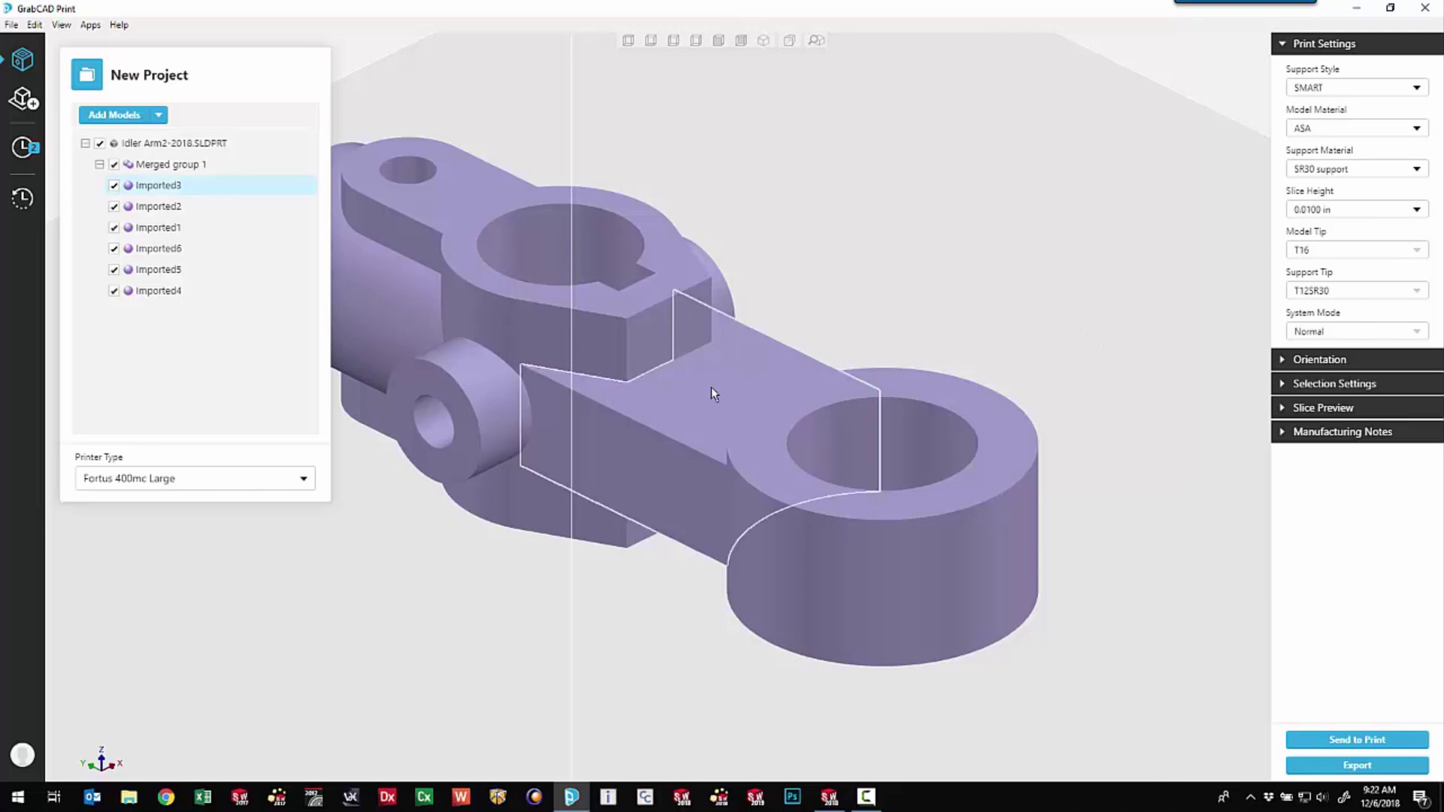
Isolate the Imported2 cylinder and give that body a Solid infill pattern.
double_click(938, 390)
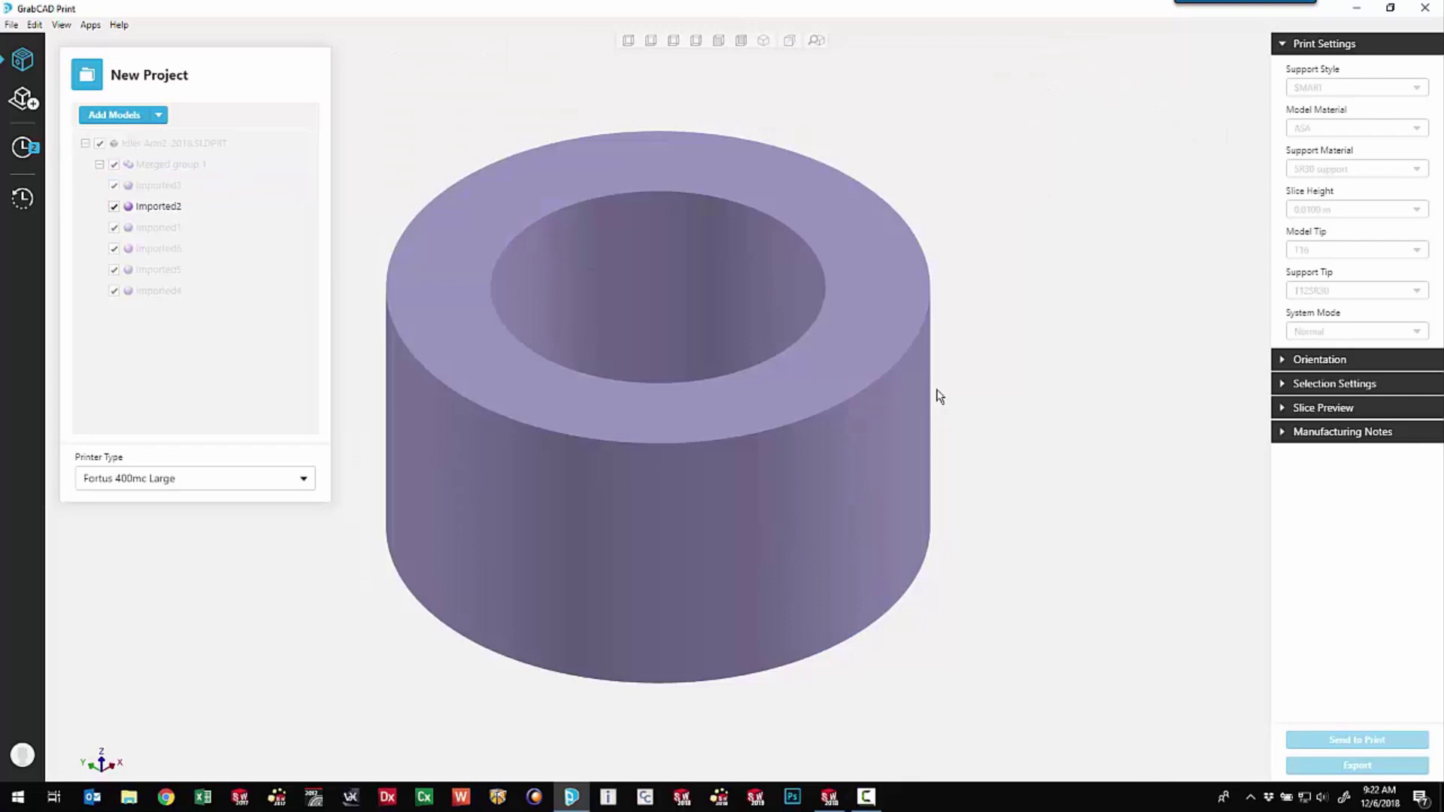
left_click(1281, 385)
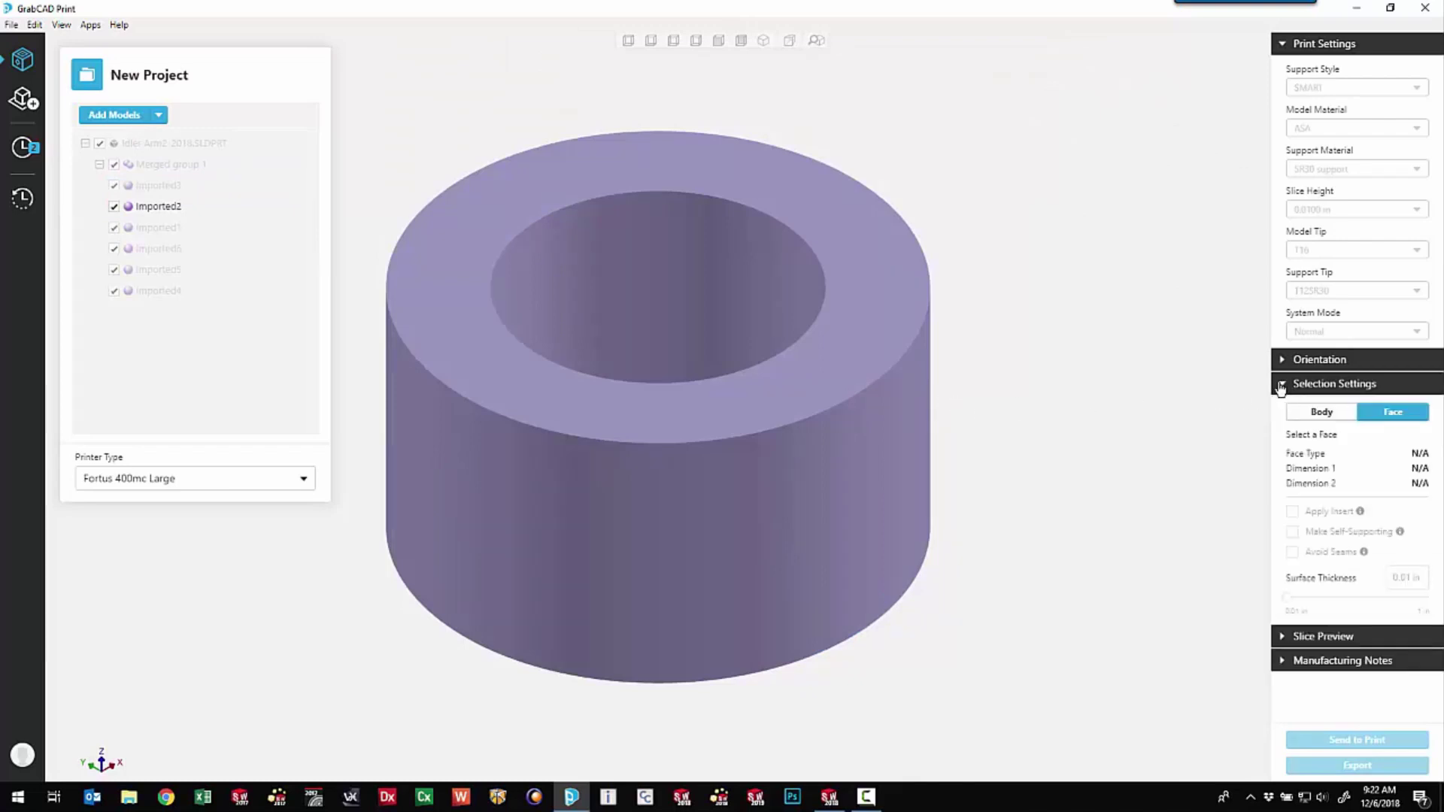
left_click(1325, 414)
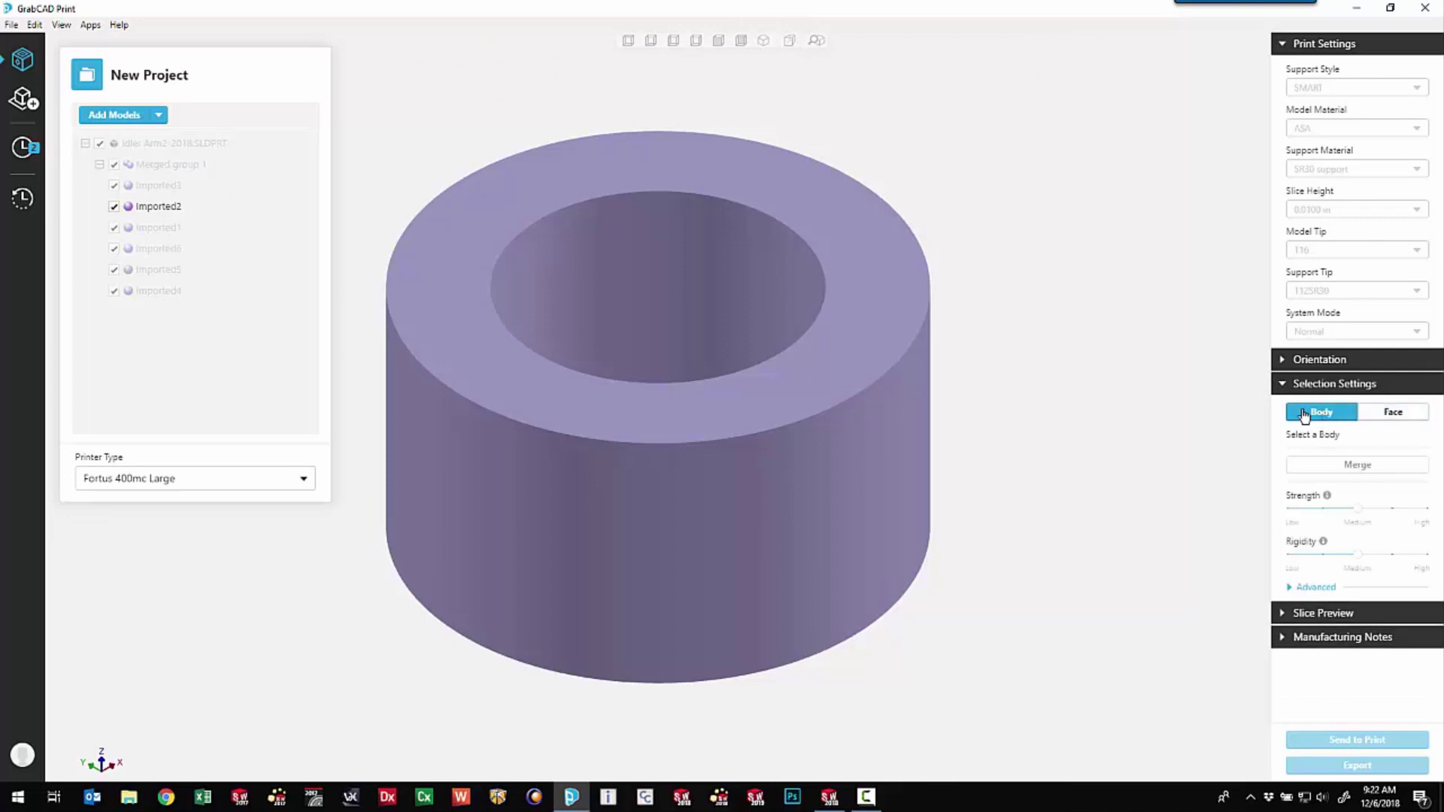
left_click(858, 423)
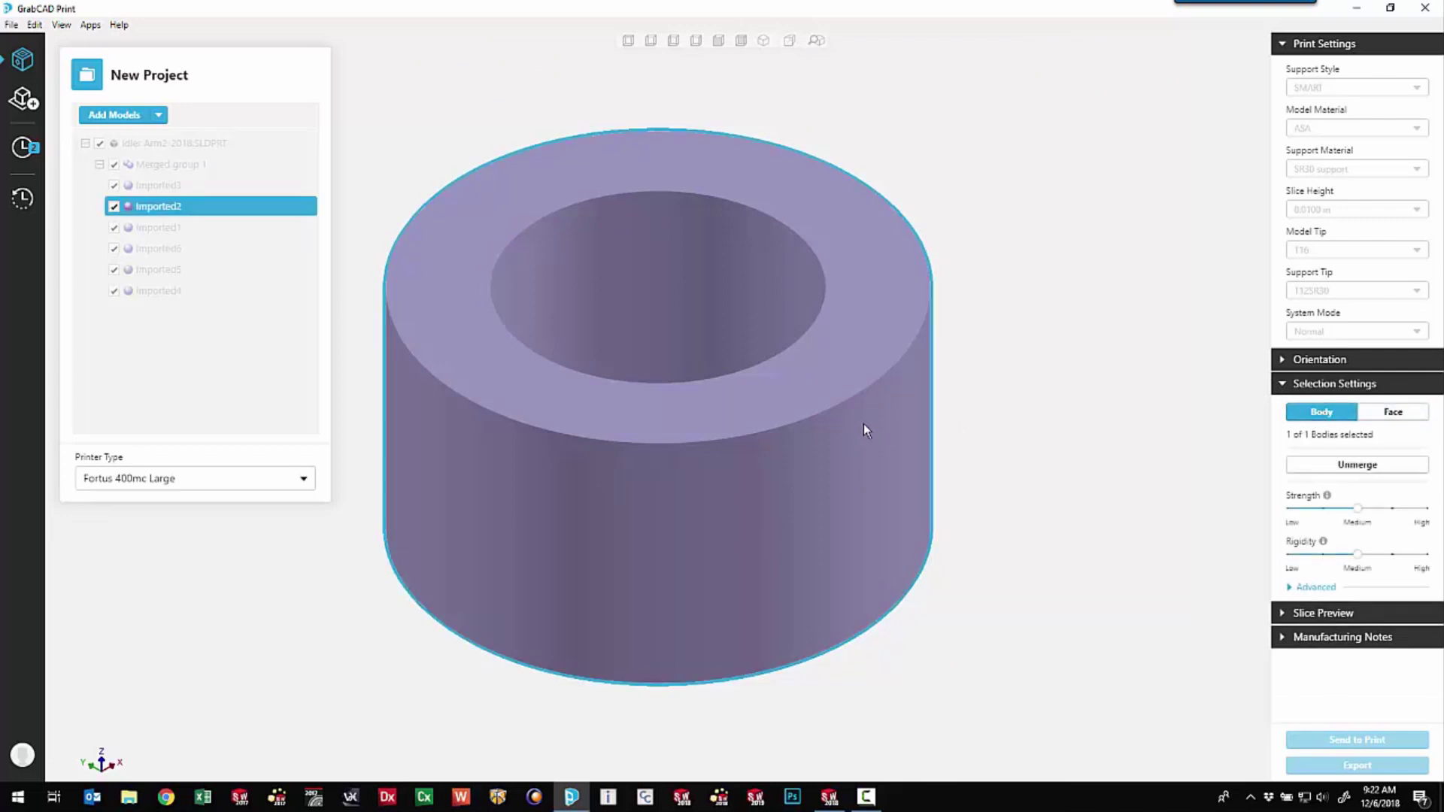
left_click(1293, 587)
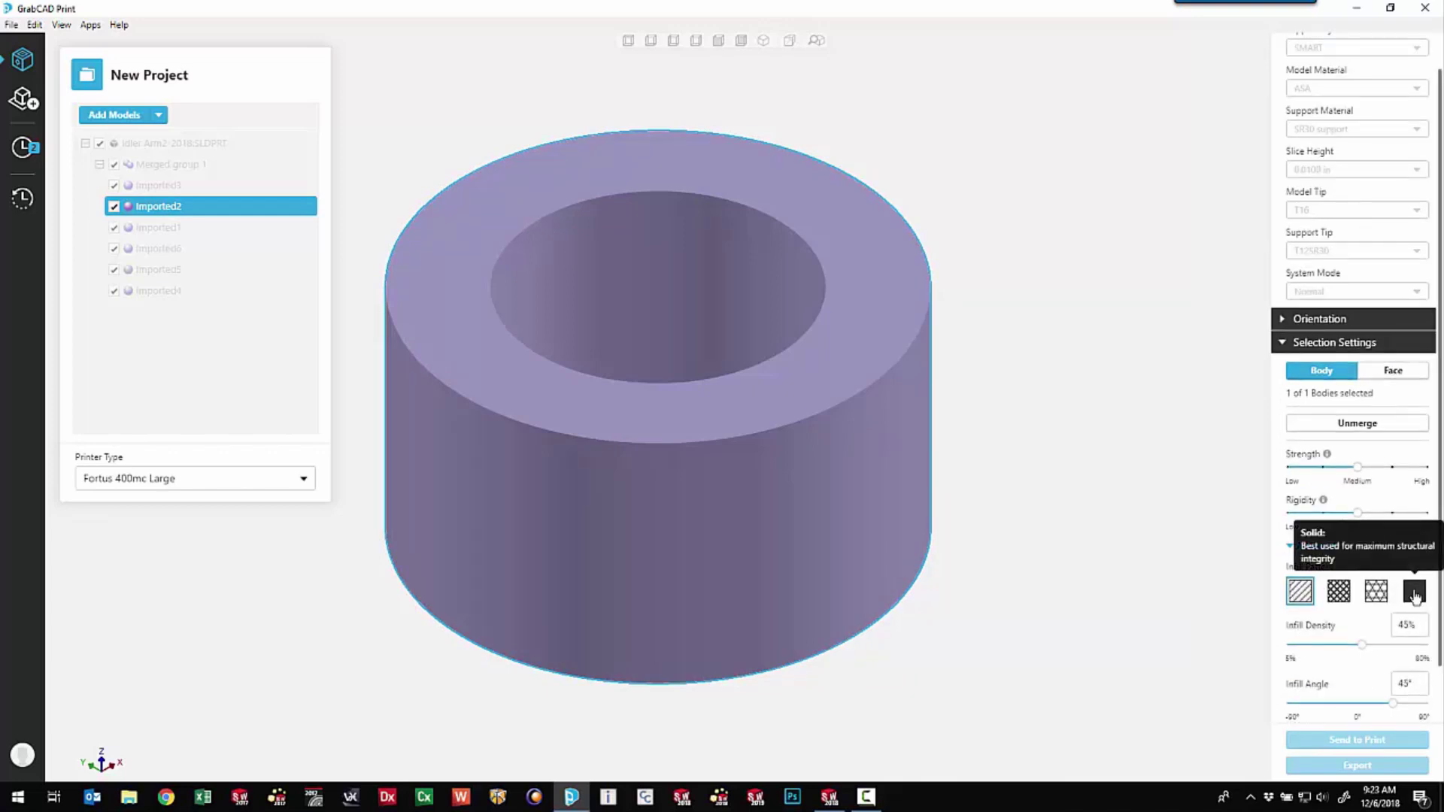
left_click(1414, 594)
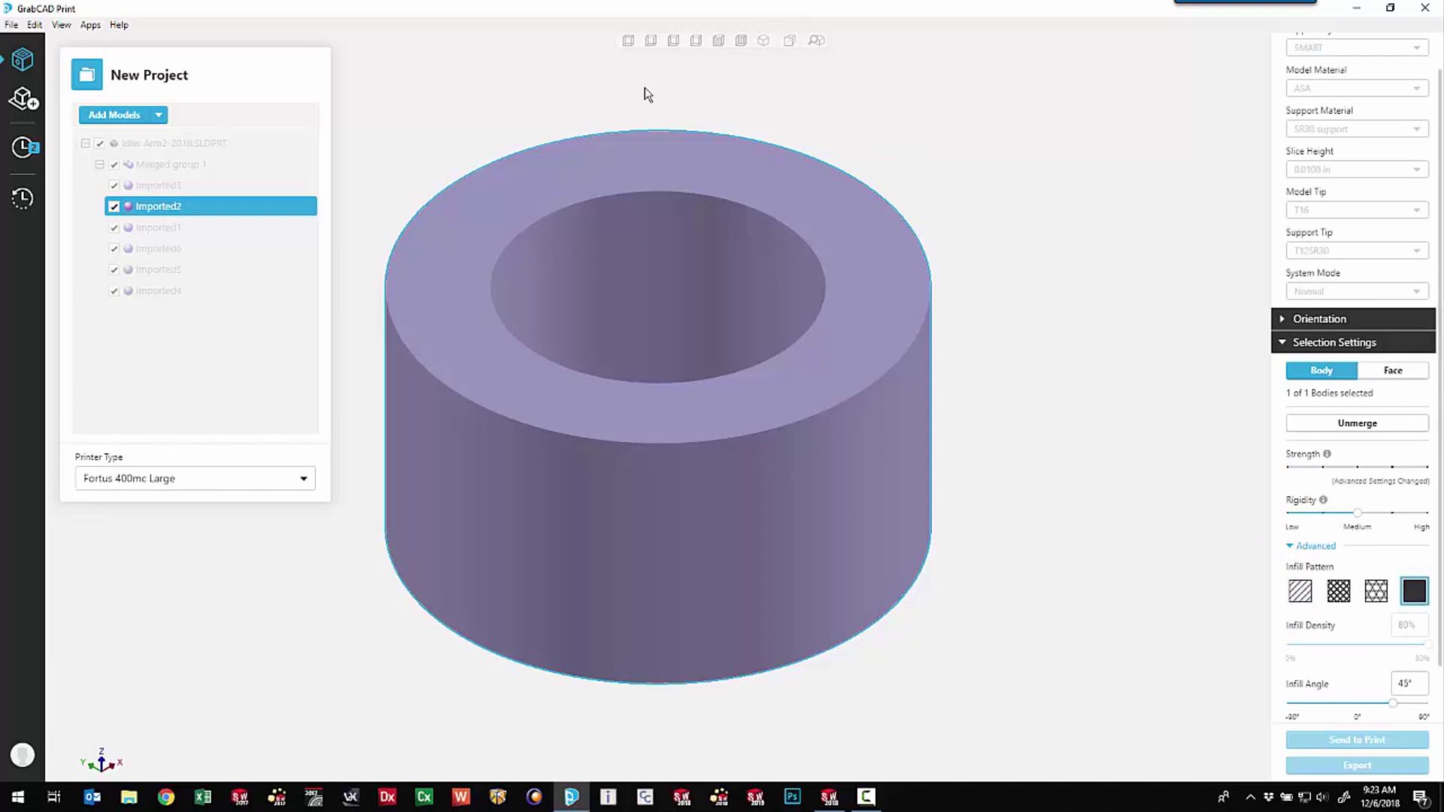
Apply Hexagram infill to side bosses Imported5 and Imported4 and the central Imported6 body.
left_click(158, 167)
right_click_drag(686, 319, 919, 293)
scroll(873, 293, "up", 2)
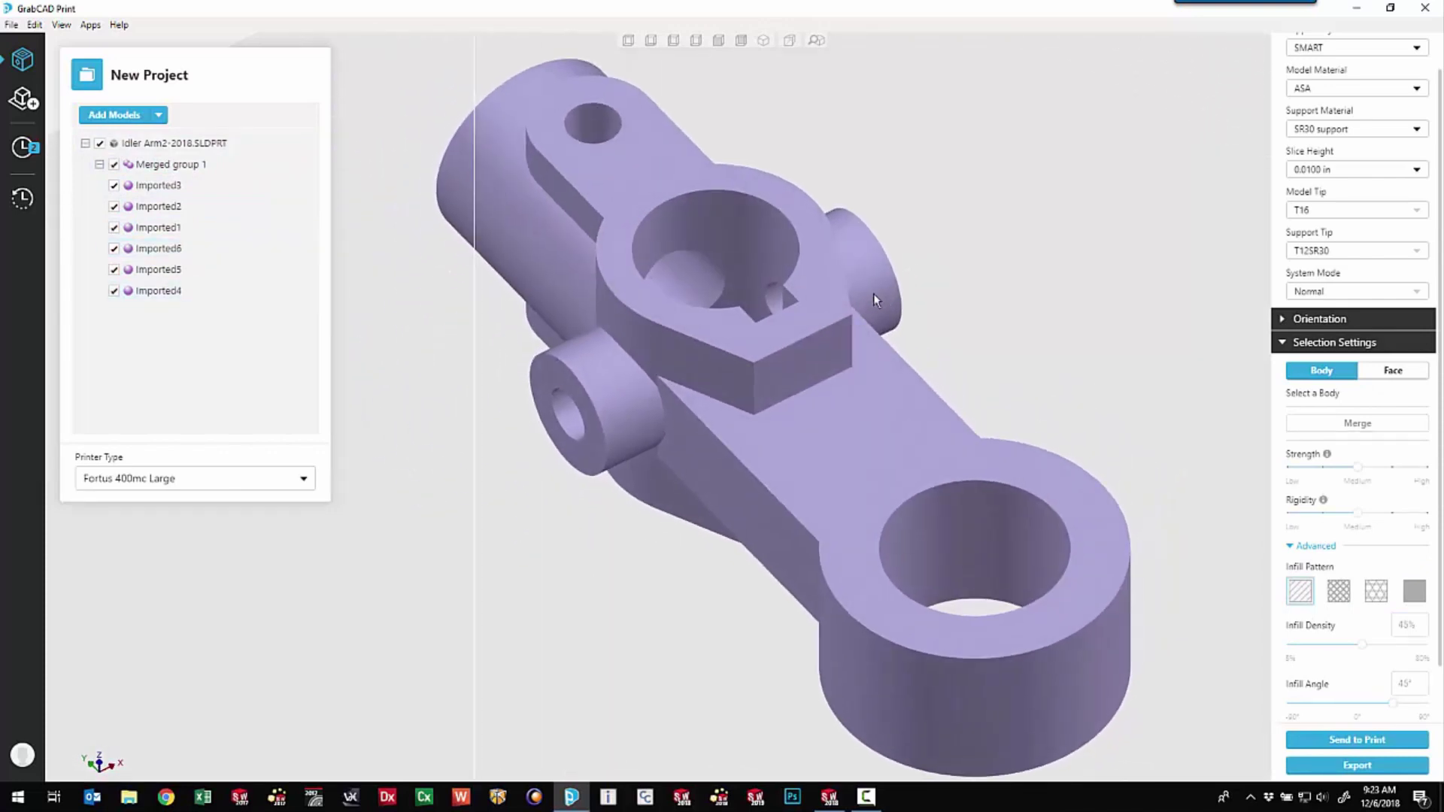
left_click(606, 376)
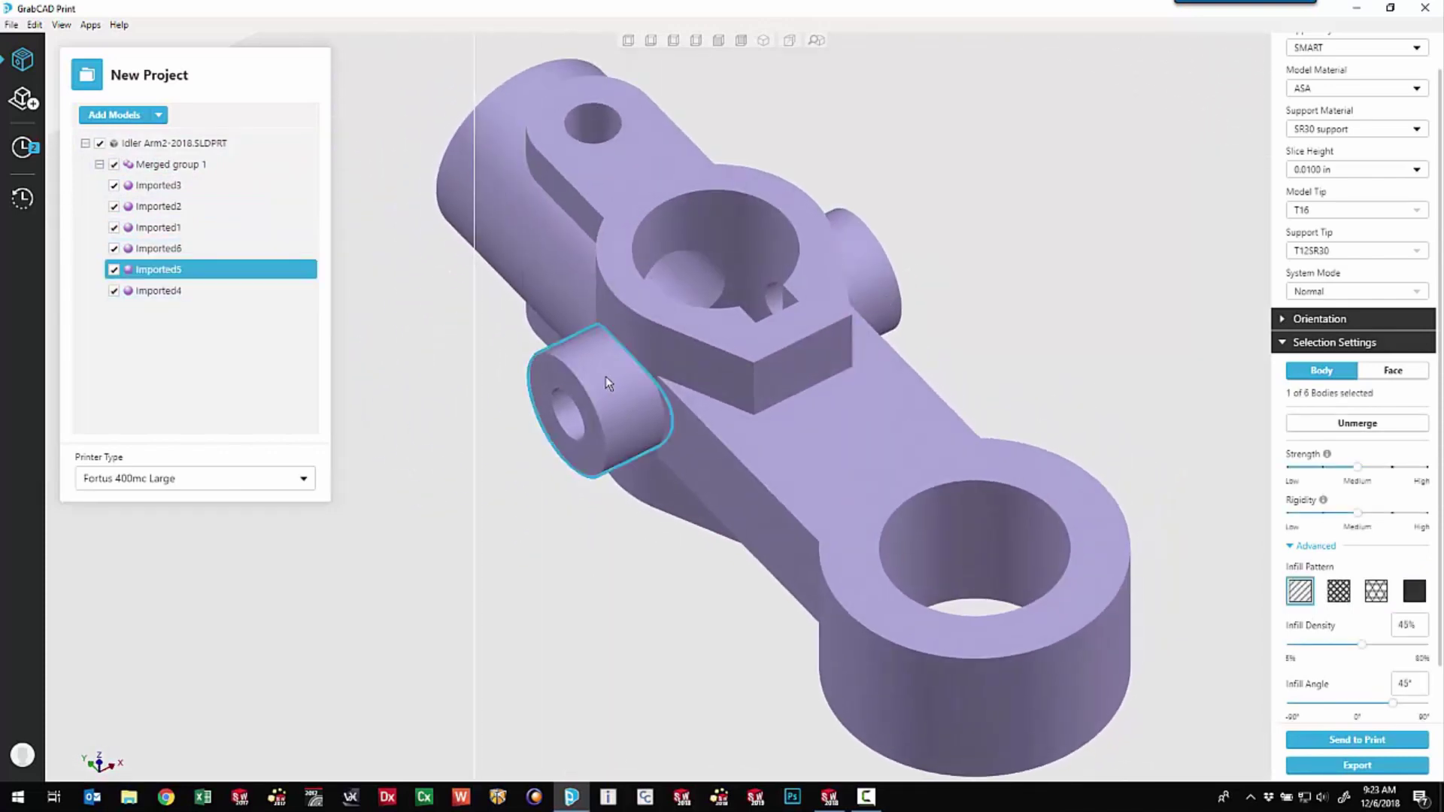
left_click(881, 283, "ctrl")
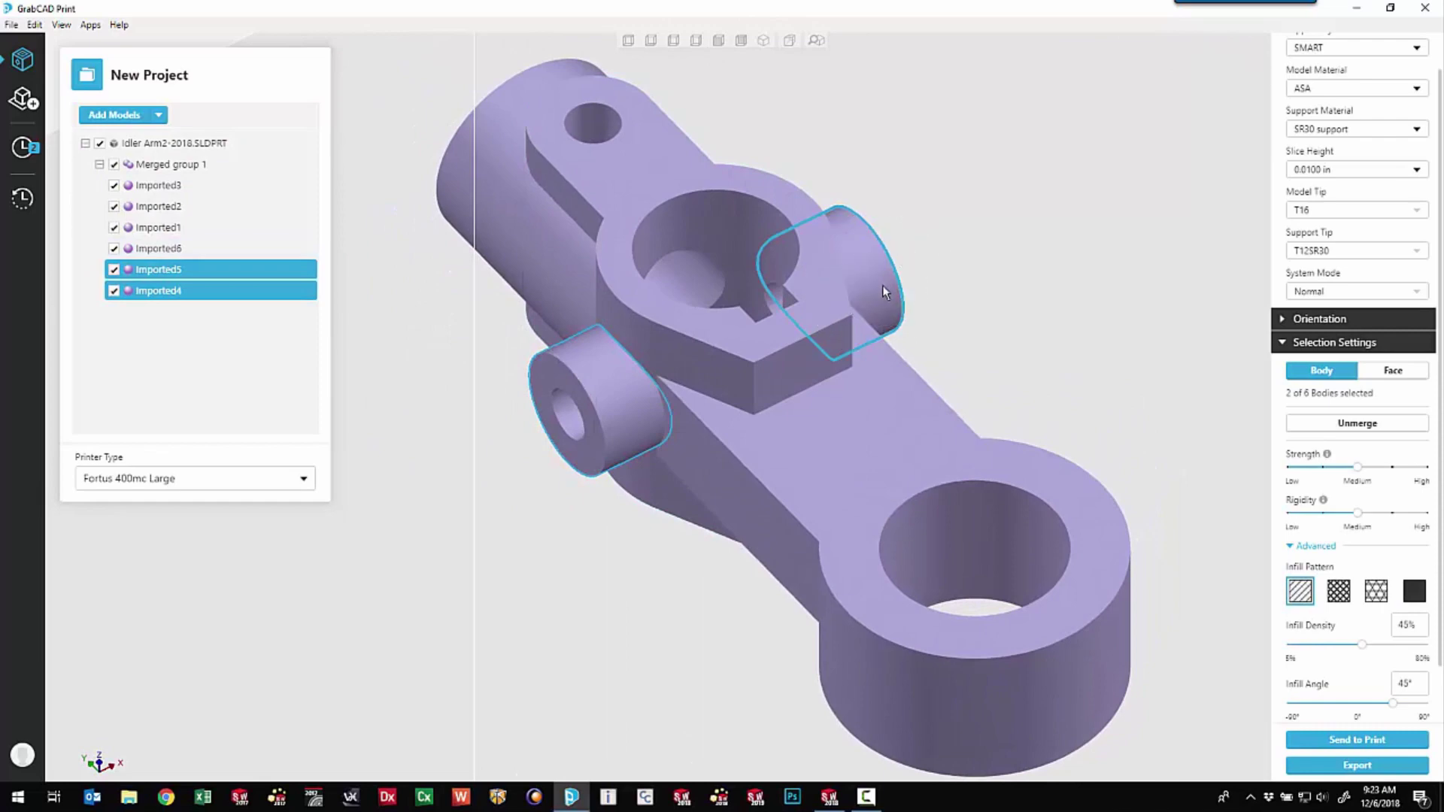
left_click(1376, 592)
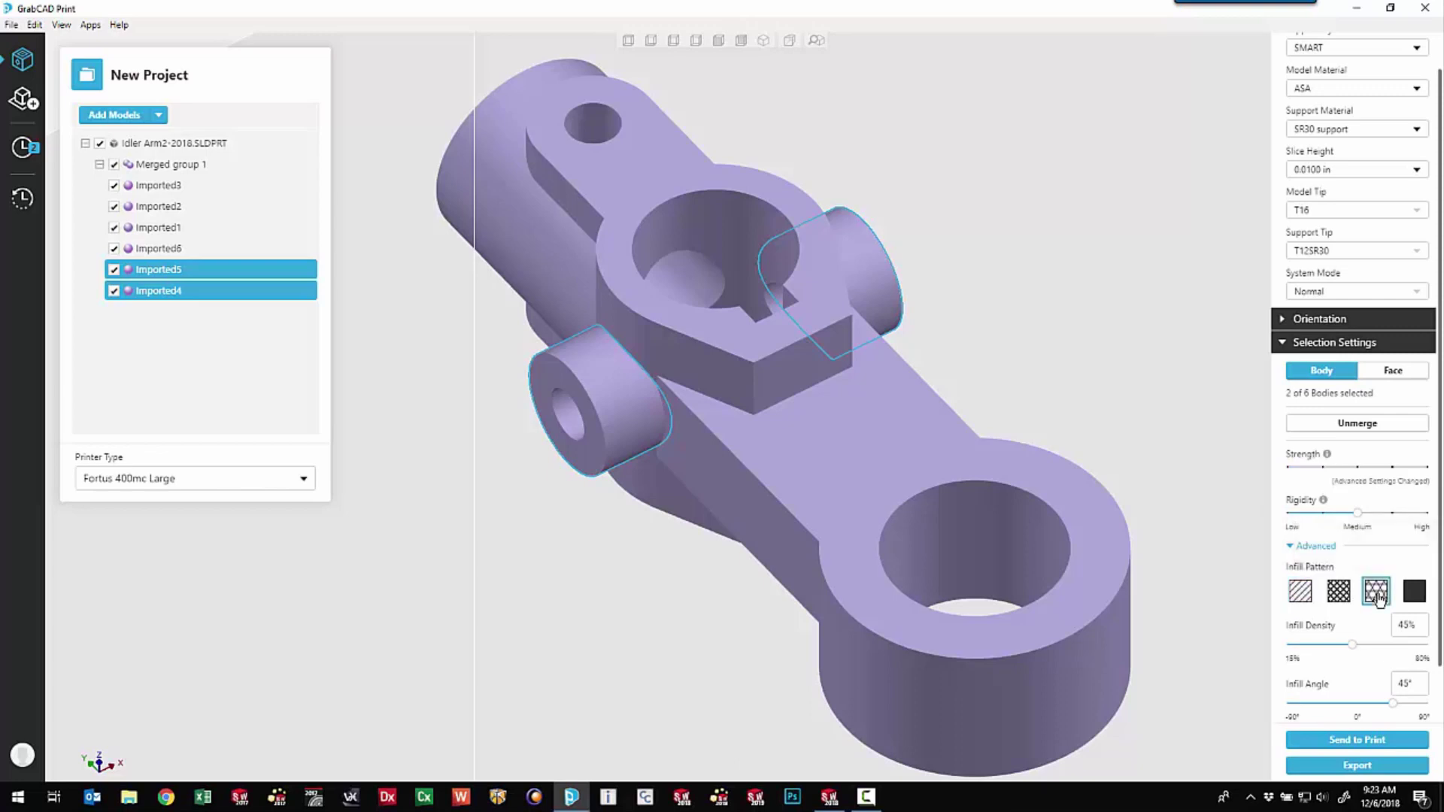
left_click(728, 340)
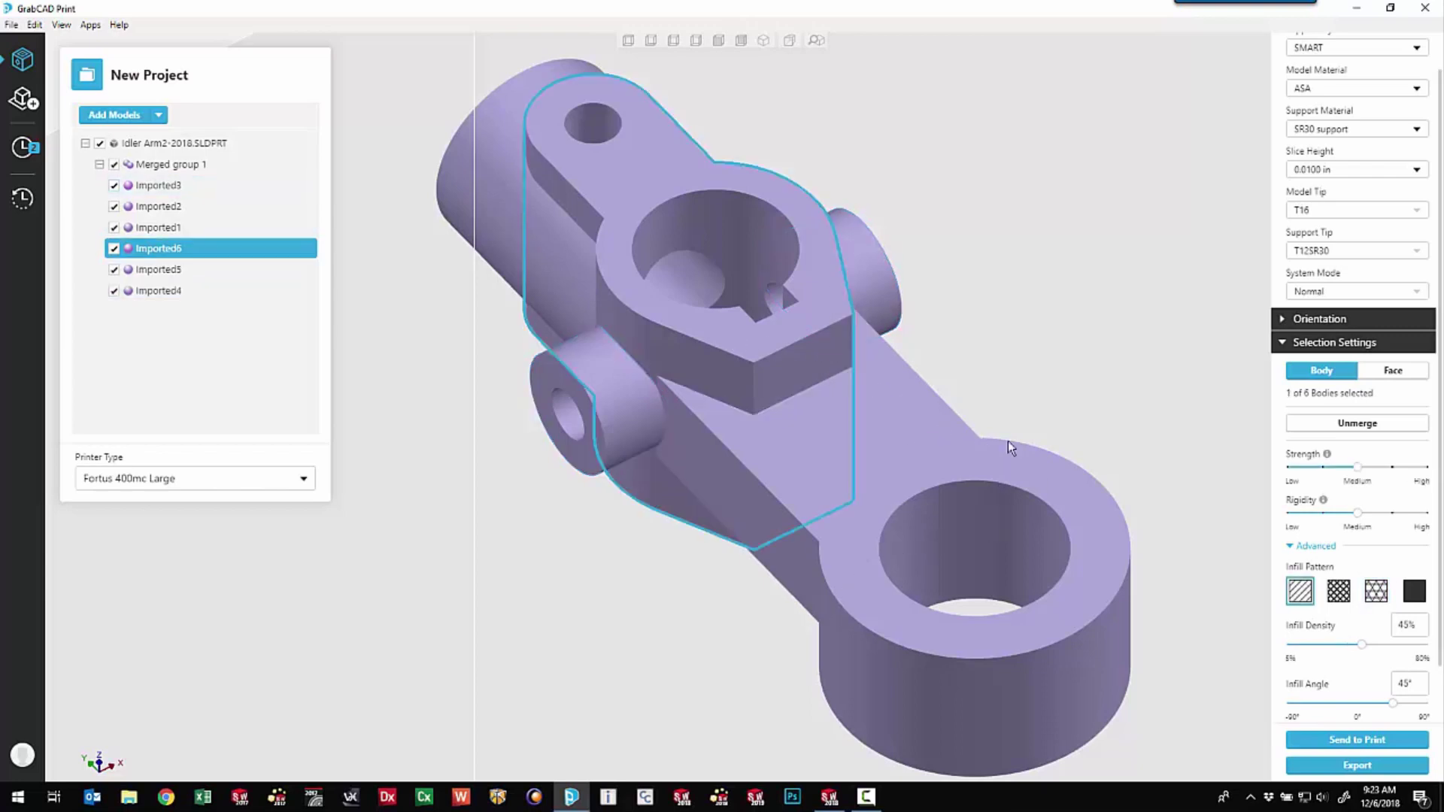
left_click(1376, 592)
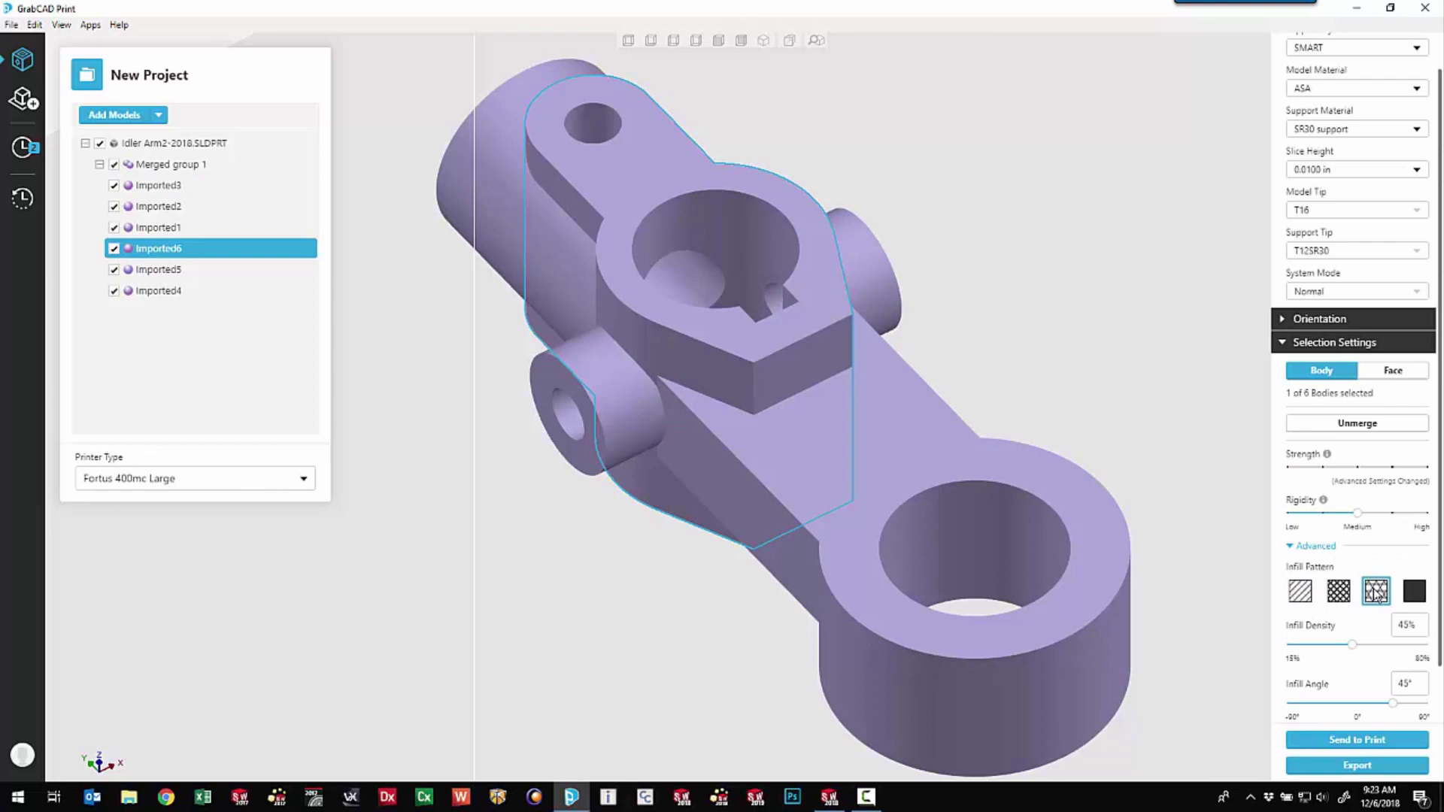
Set the Imported1 end body to Low strength and Low rigidity, giving 5% infill.
left_click(498, 204)
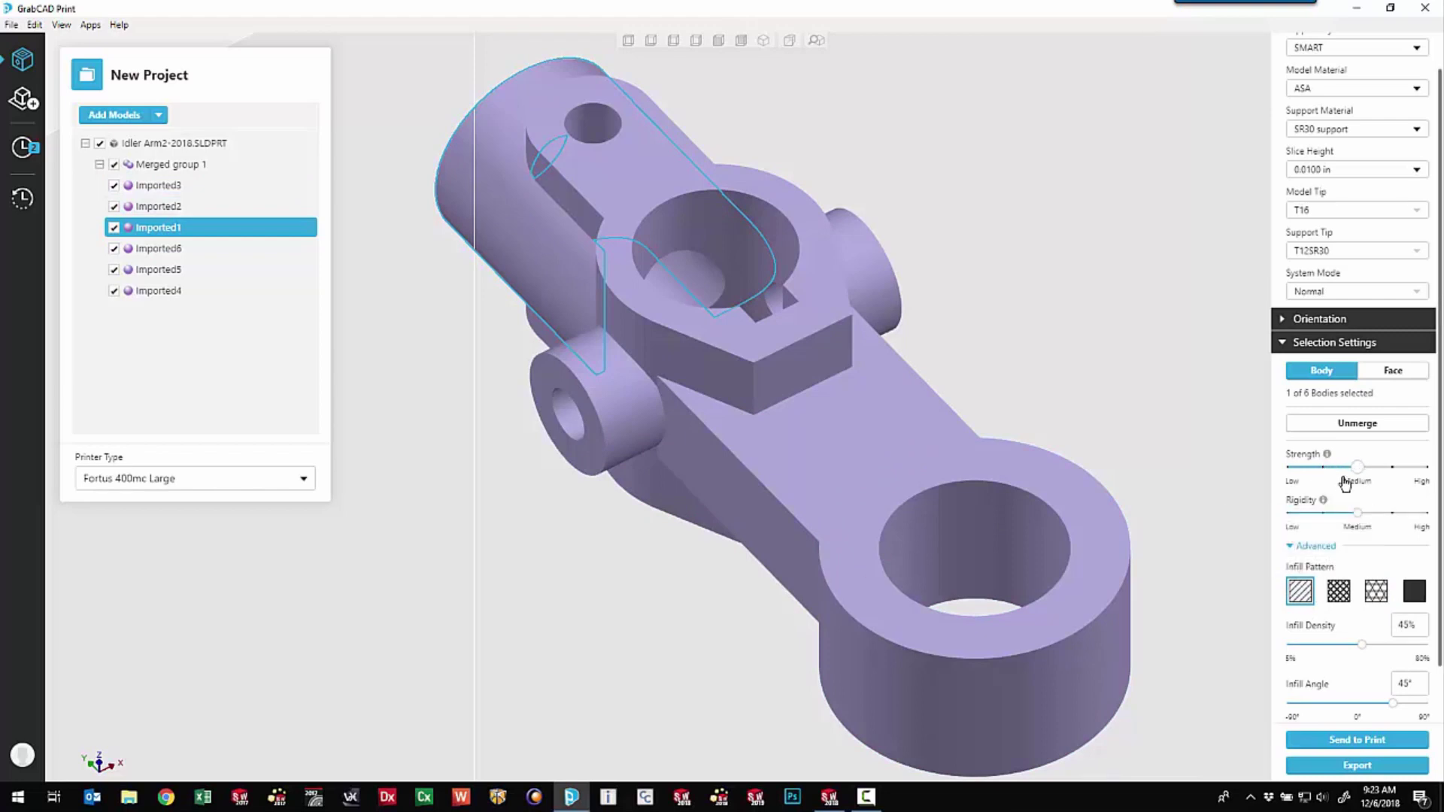
left_click_drag(1359, 473, 1296, 478)
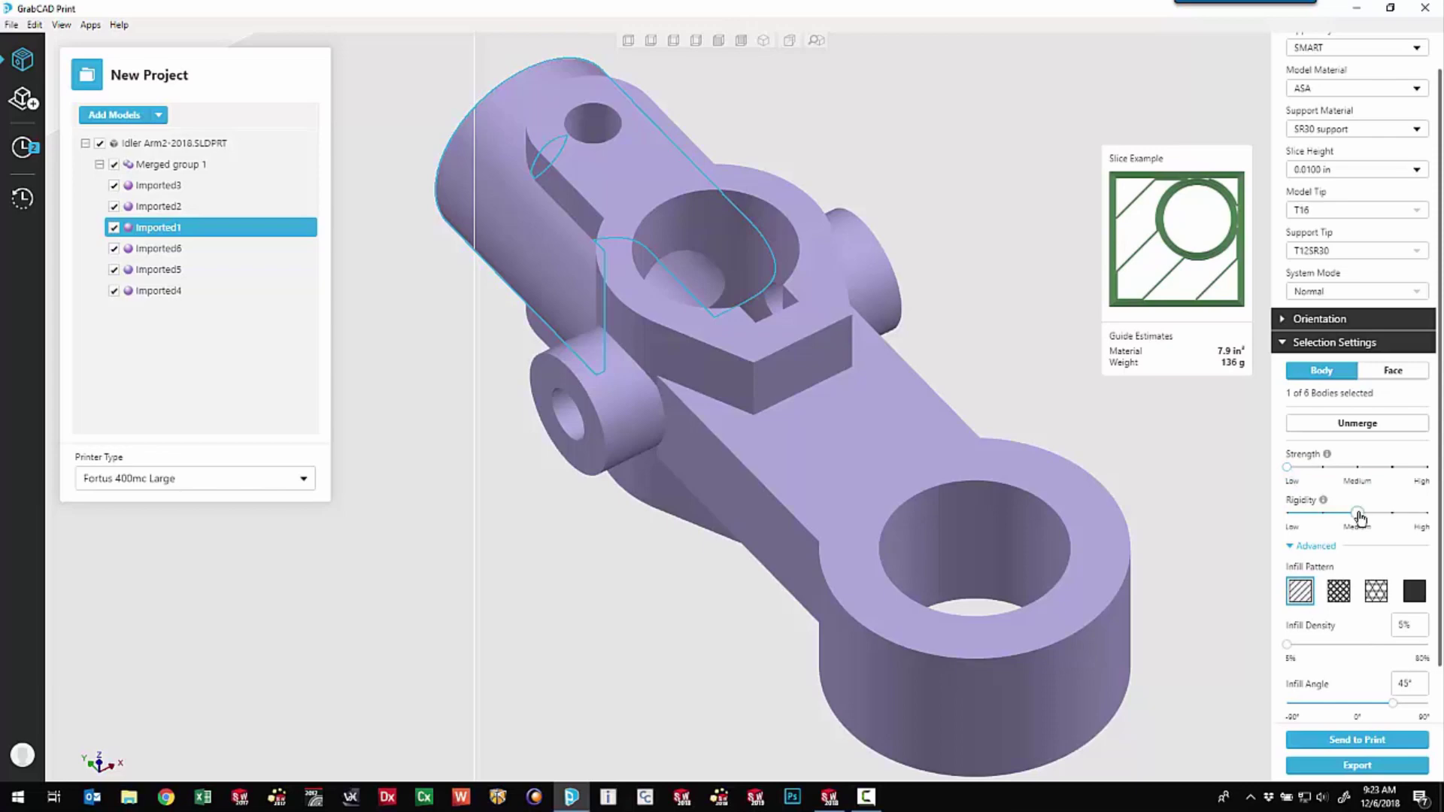
left_click_drag(1370, 518, 1420, 520)
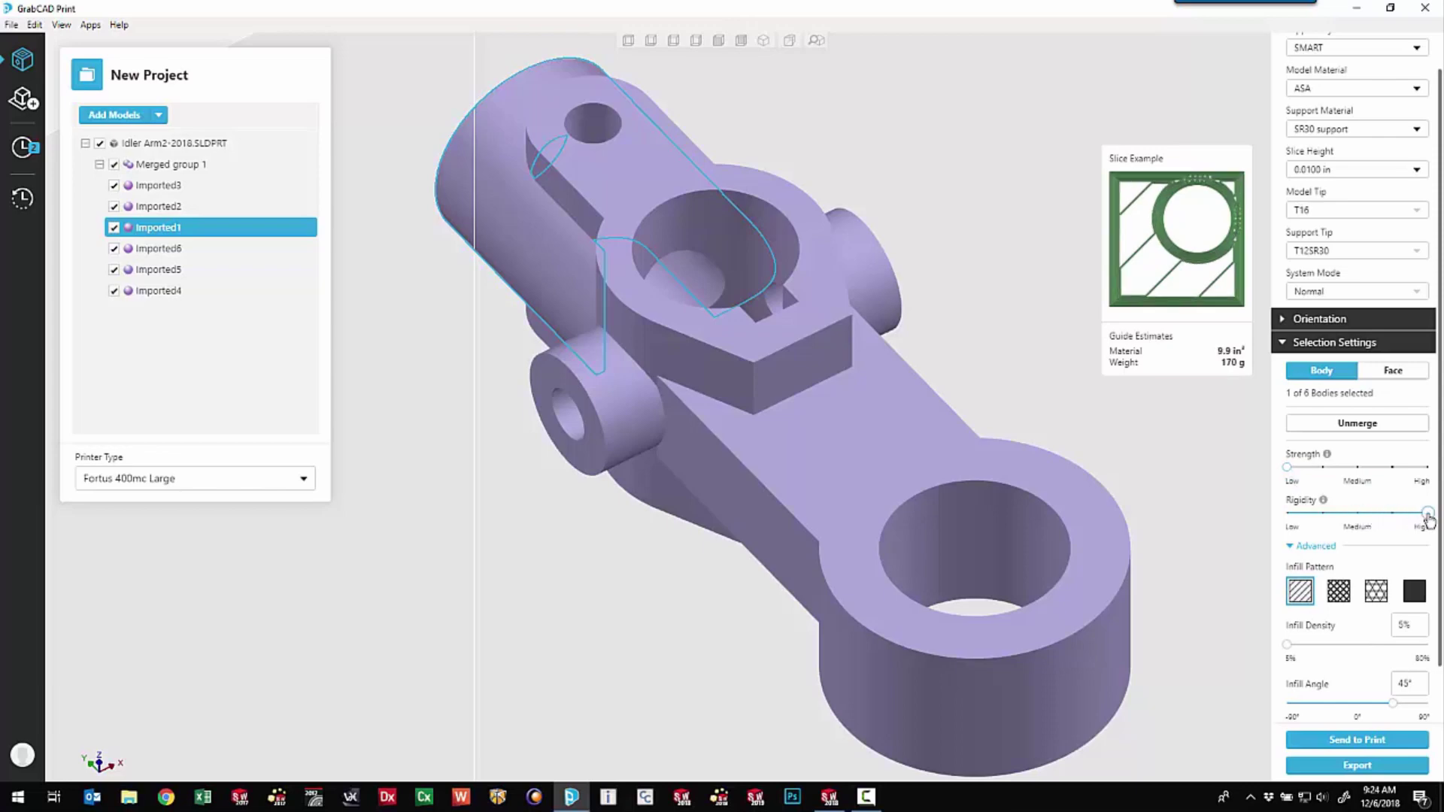
left_click_drag(1429, 519, 1297, 517)
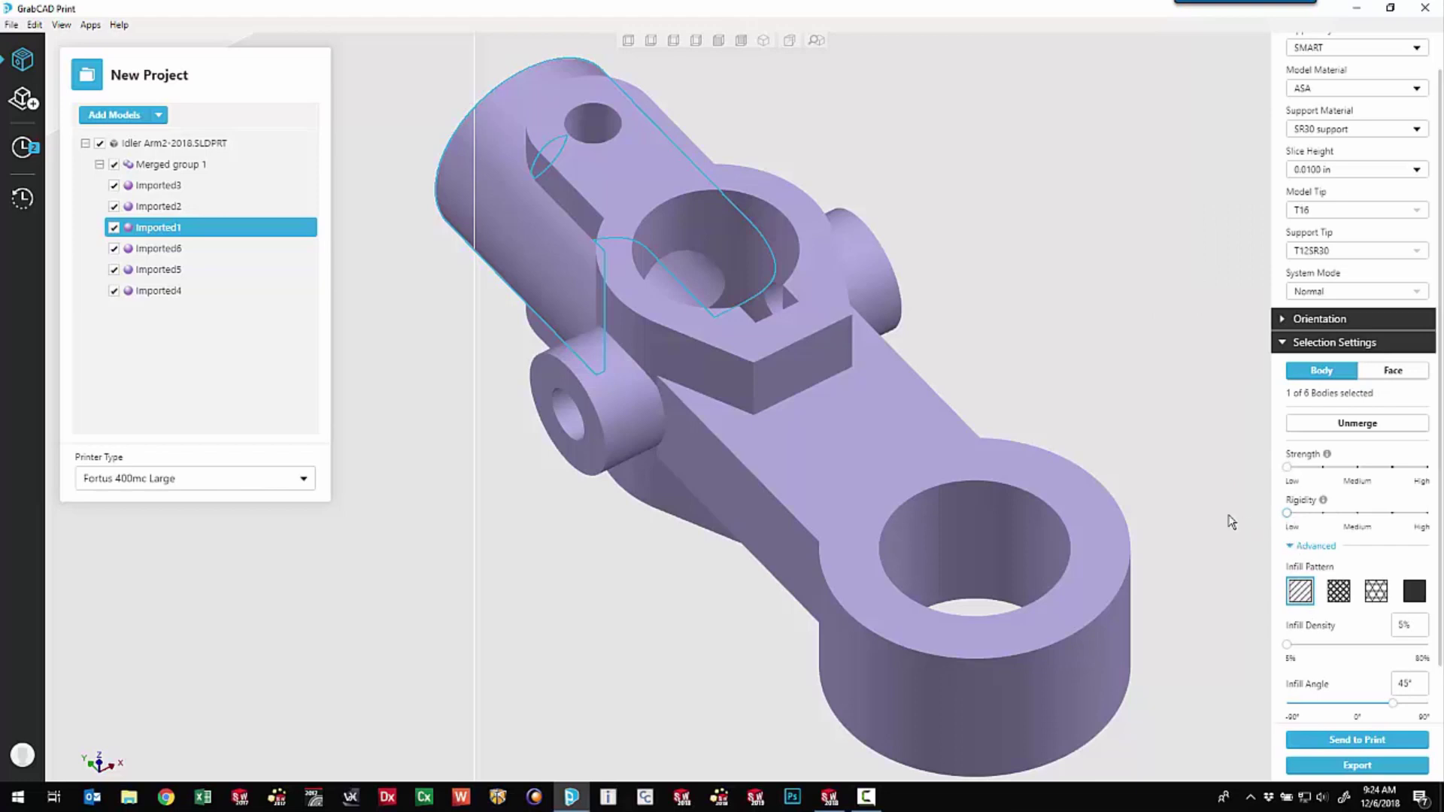
left_click(869, 414)
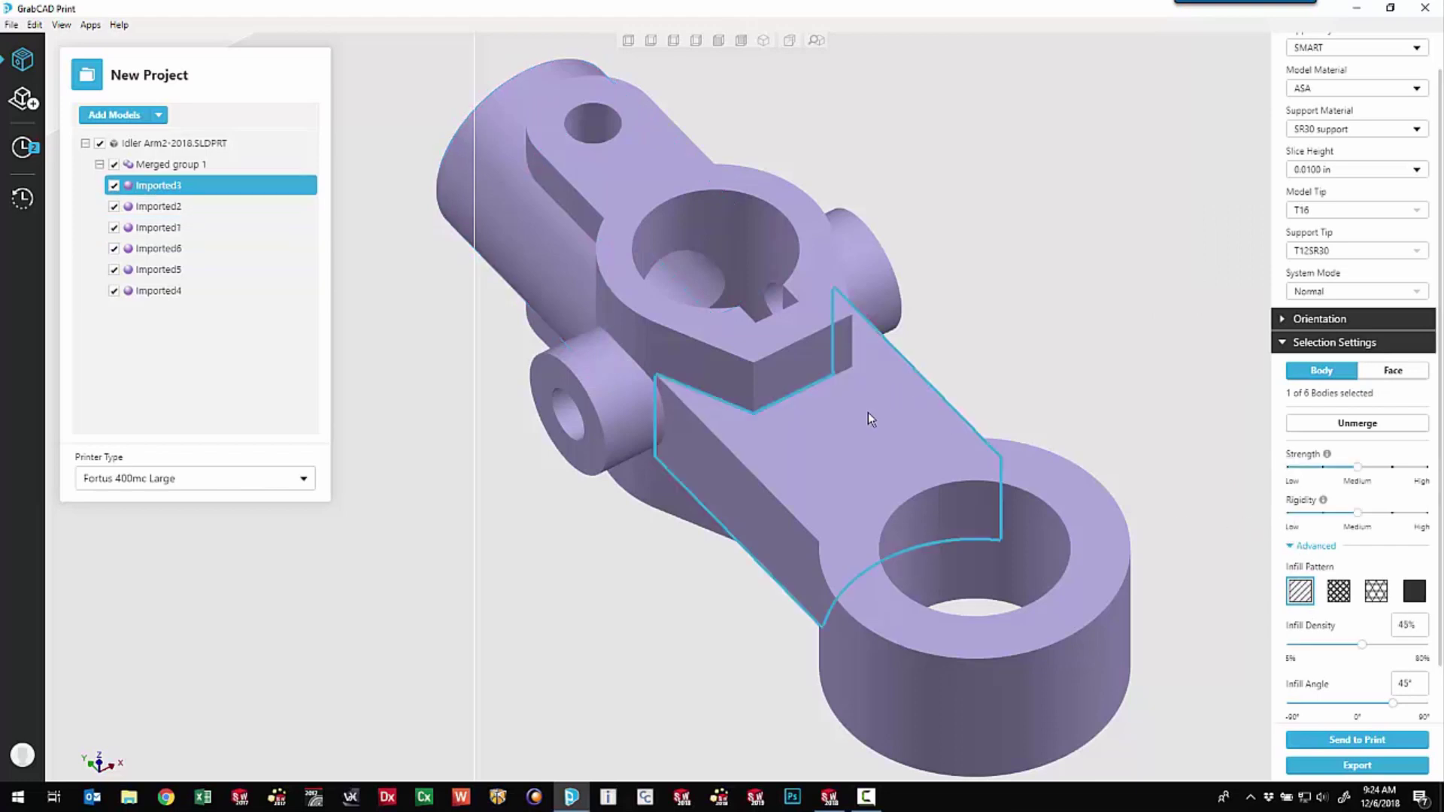
Isolate Imported3 and raise its body strength toward High, adjusting rigidity.
double_click(868, 412)
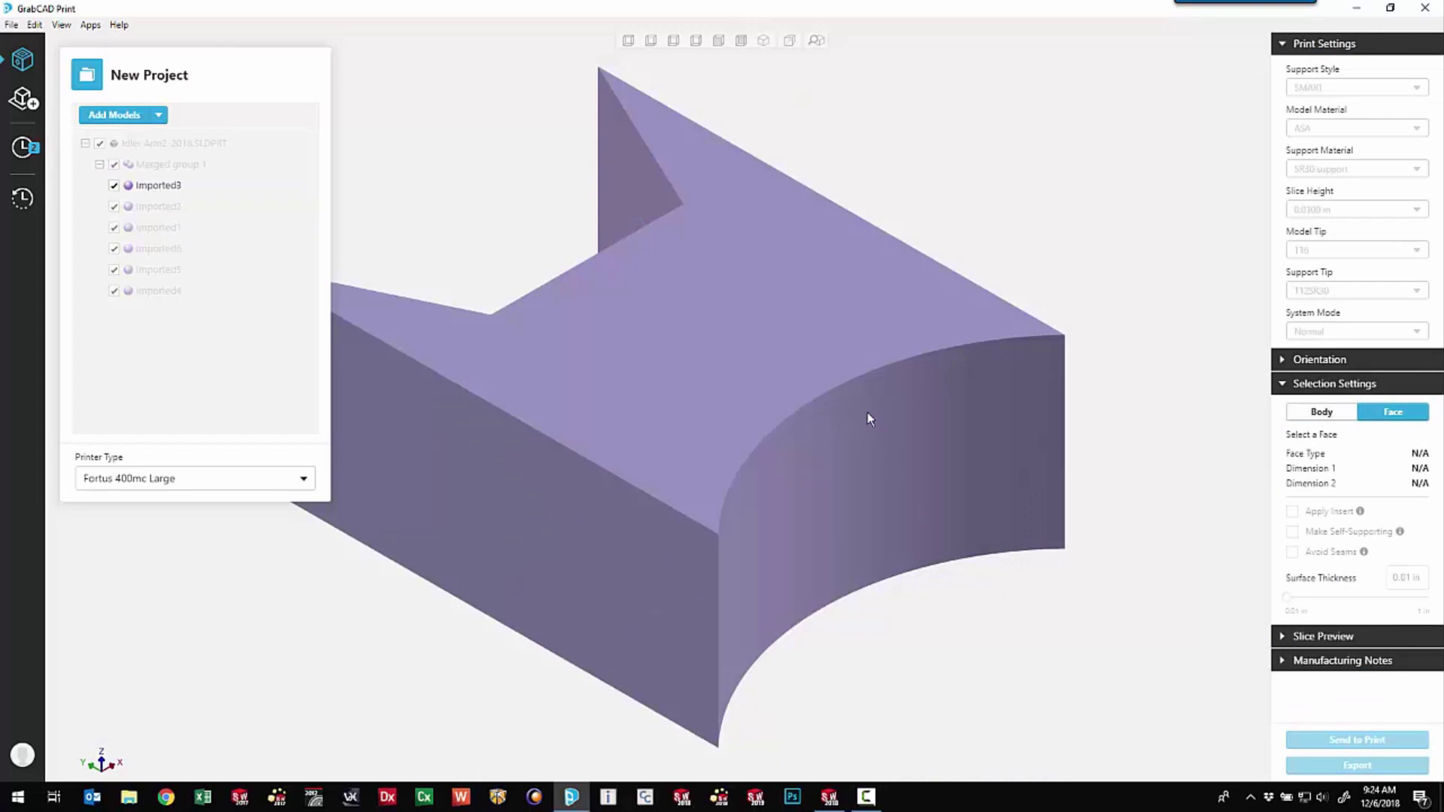
left_click(779, 341)
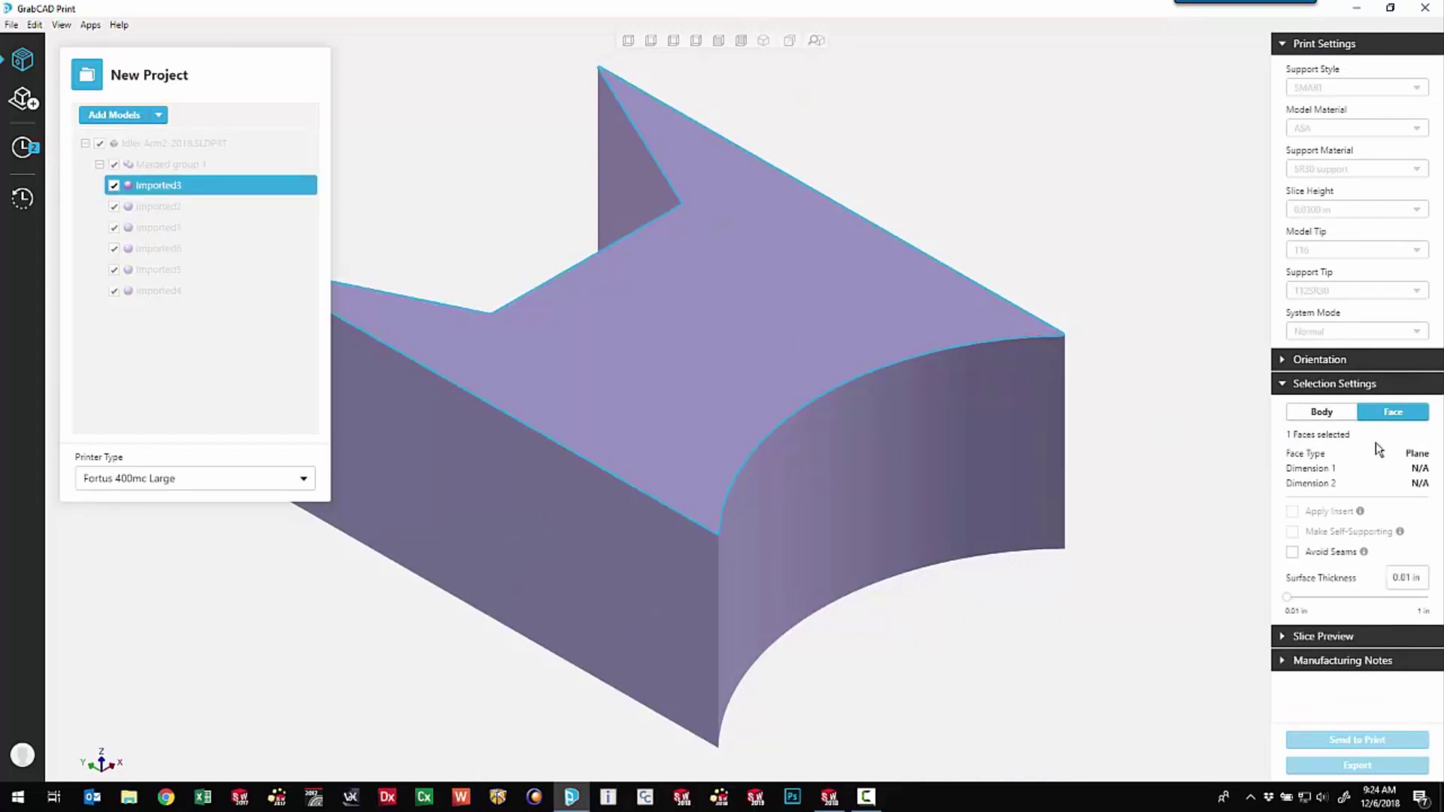
left_click(1319, 413)
left_click(886, 324)
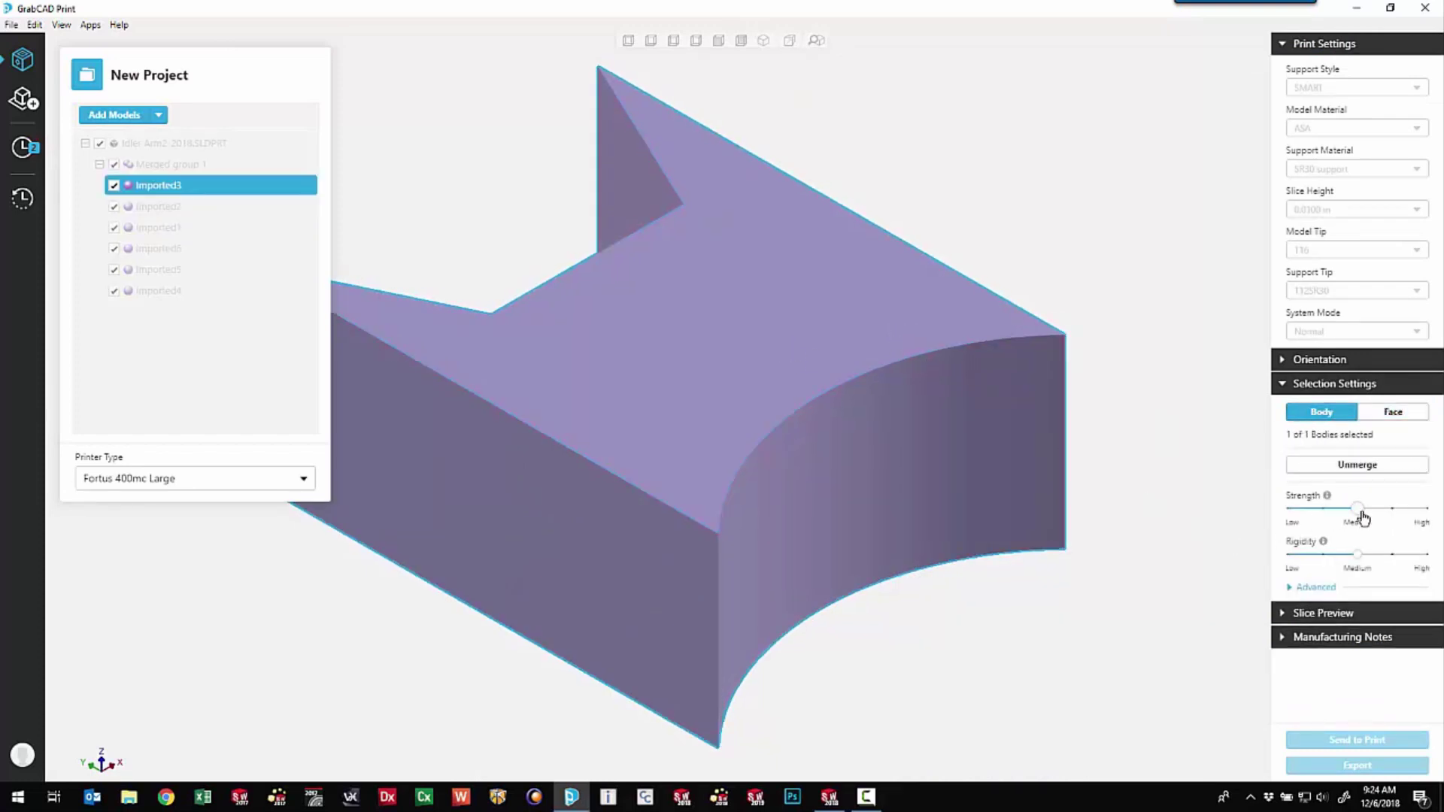
left_click_drag(1357, 509, 1392, 509)
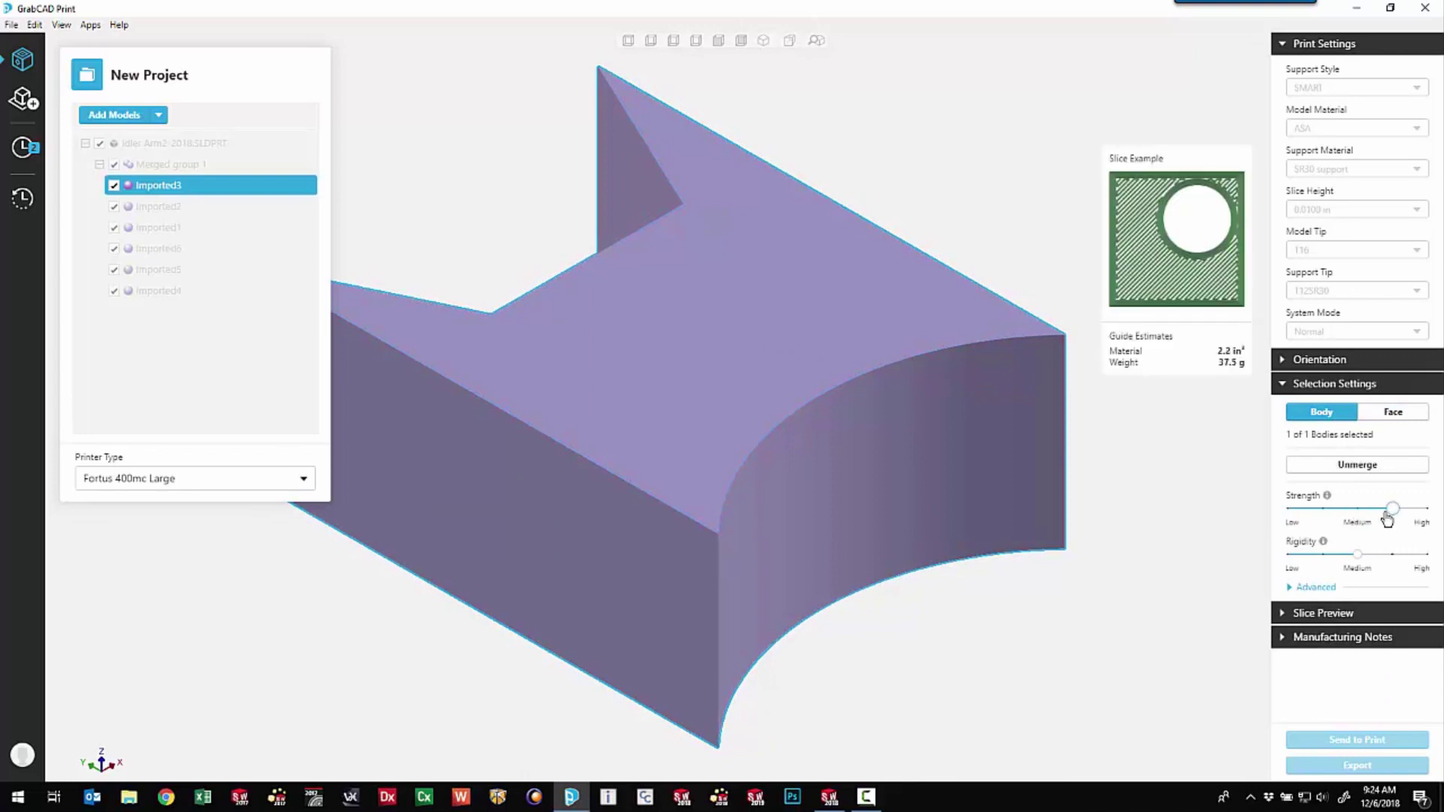
left_click_drag(1358, 554, 1287, 555)
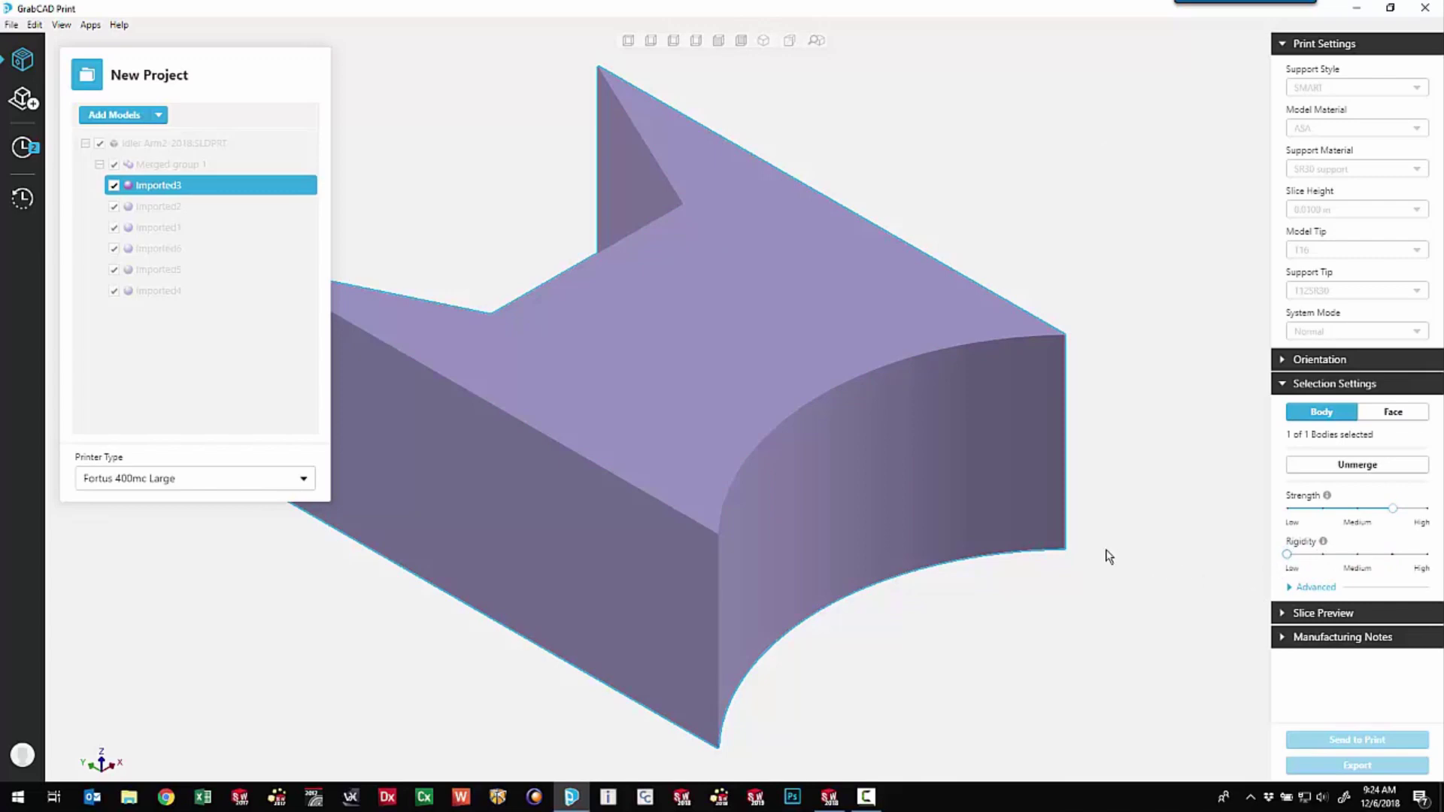
Thicken Imported3's curved cylindrical face to 0.25 in and return to the whole arm.
left_click(1392, 411)
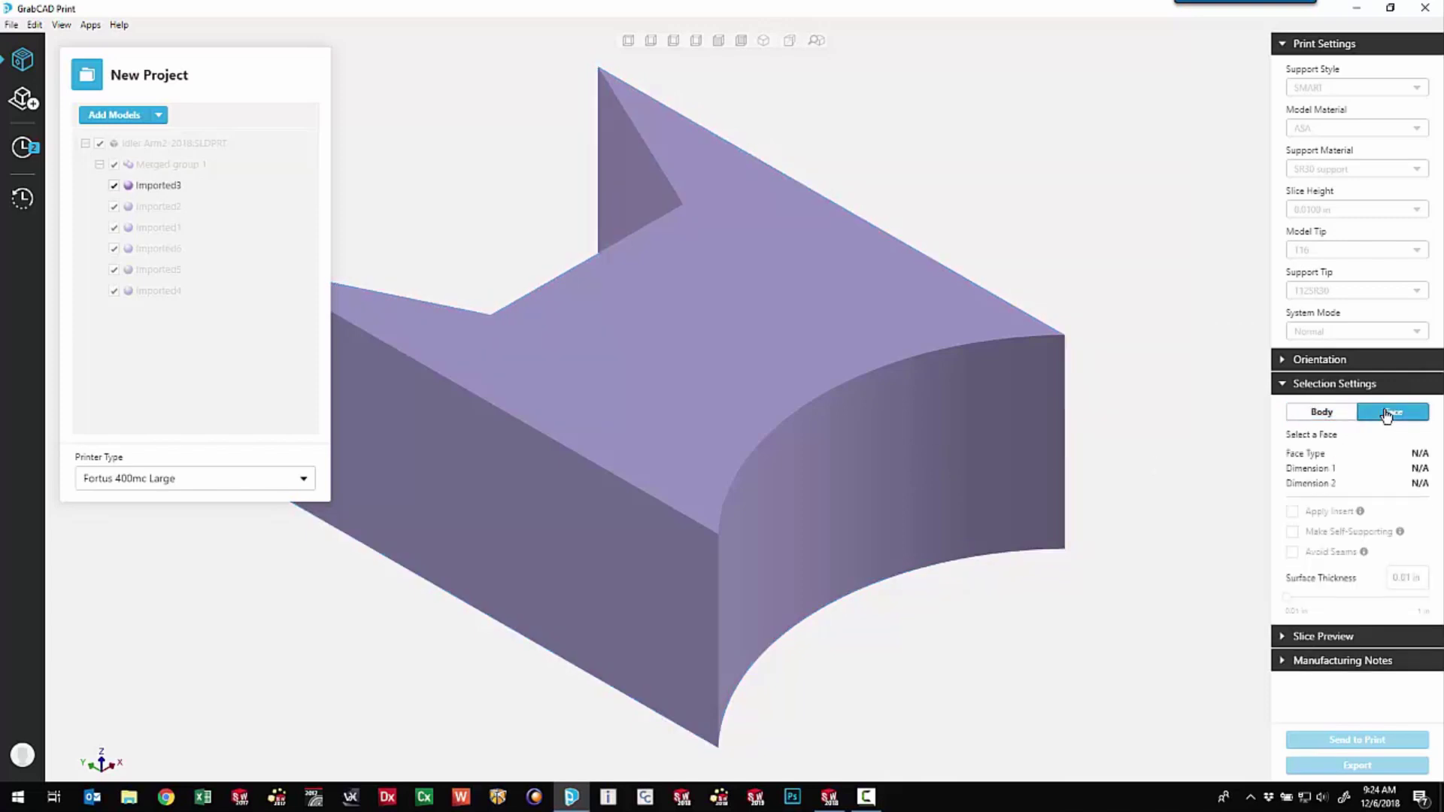
left_click(886, 422)
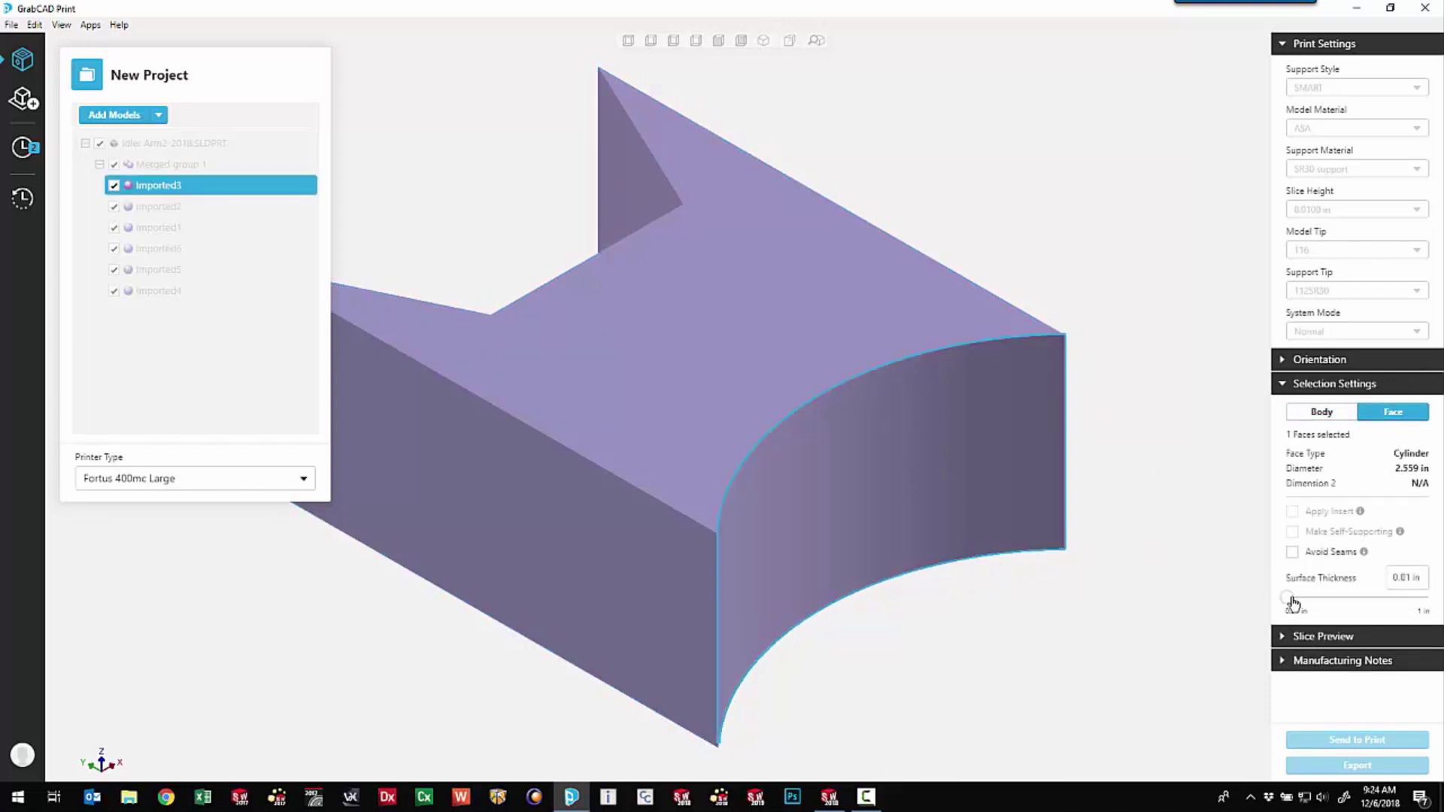
left_click_drag(1287, 597, 1321, 602)
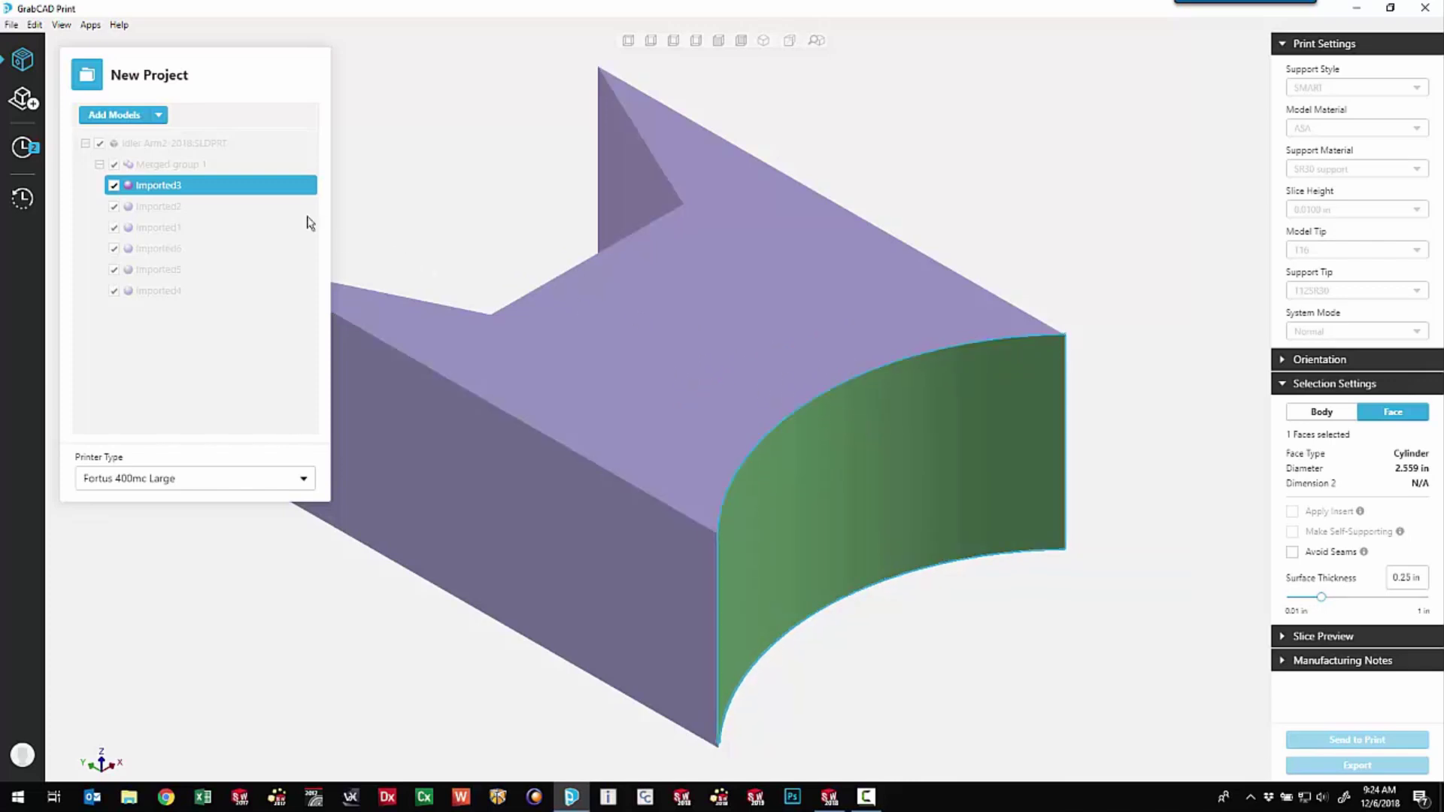
left_click(159, 165)
Select the two cylindrical hole faces on the Imported6 body.
left_click(629, 248)
scroll(633, 251, "down", 2)
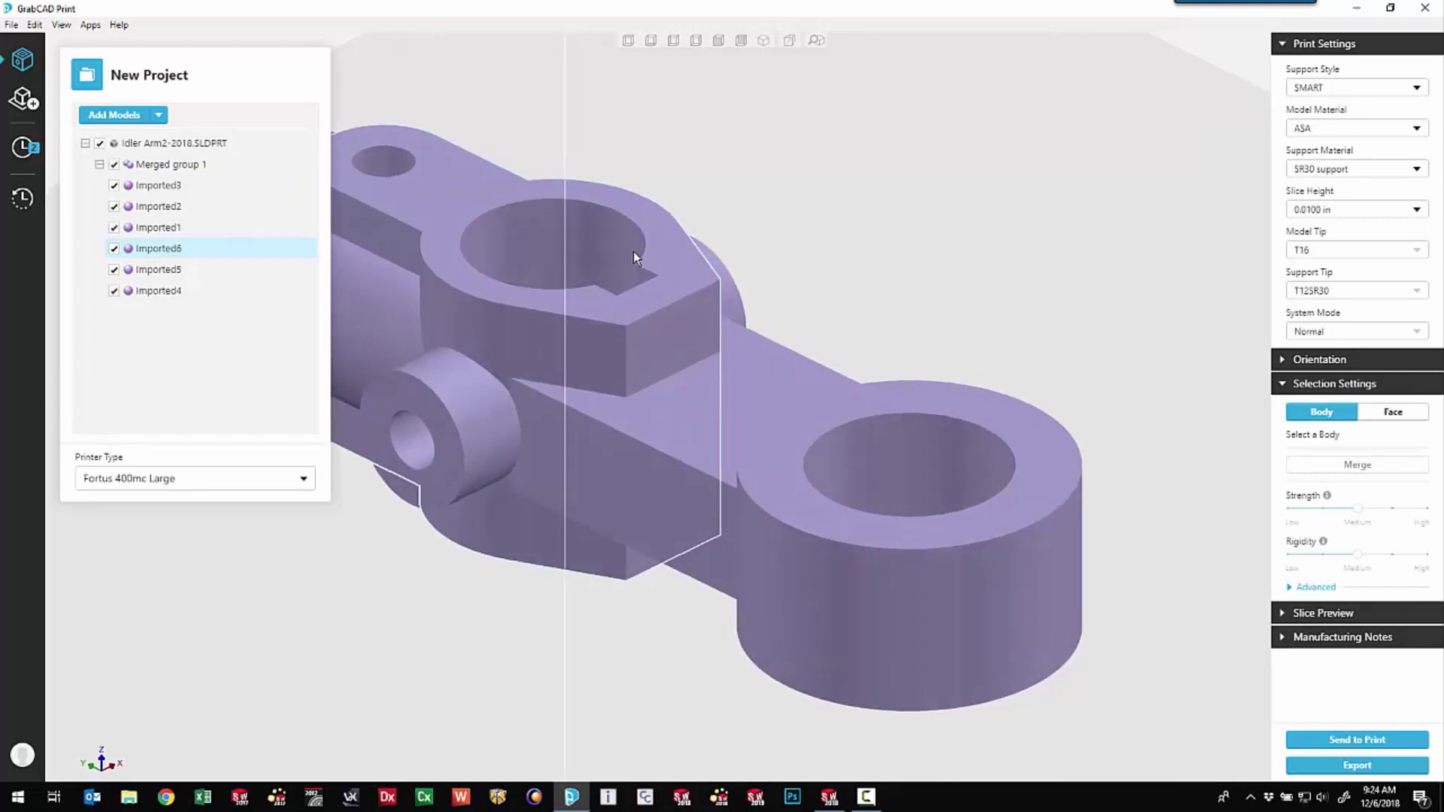
right_click_drag(588, 240, 554, 189)
left_click(832, 271)
left_click(553, 189)
left_click(549, 196)
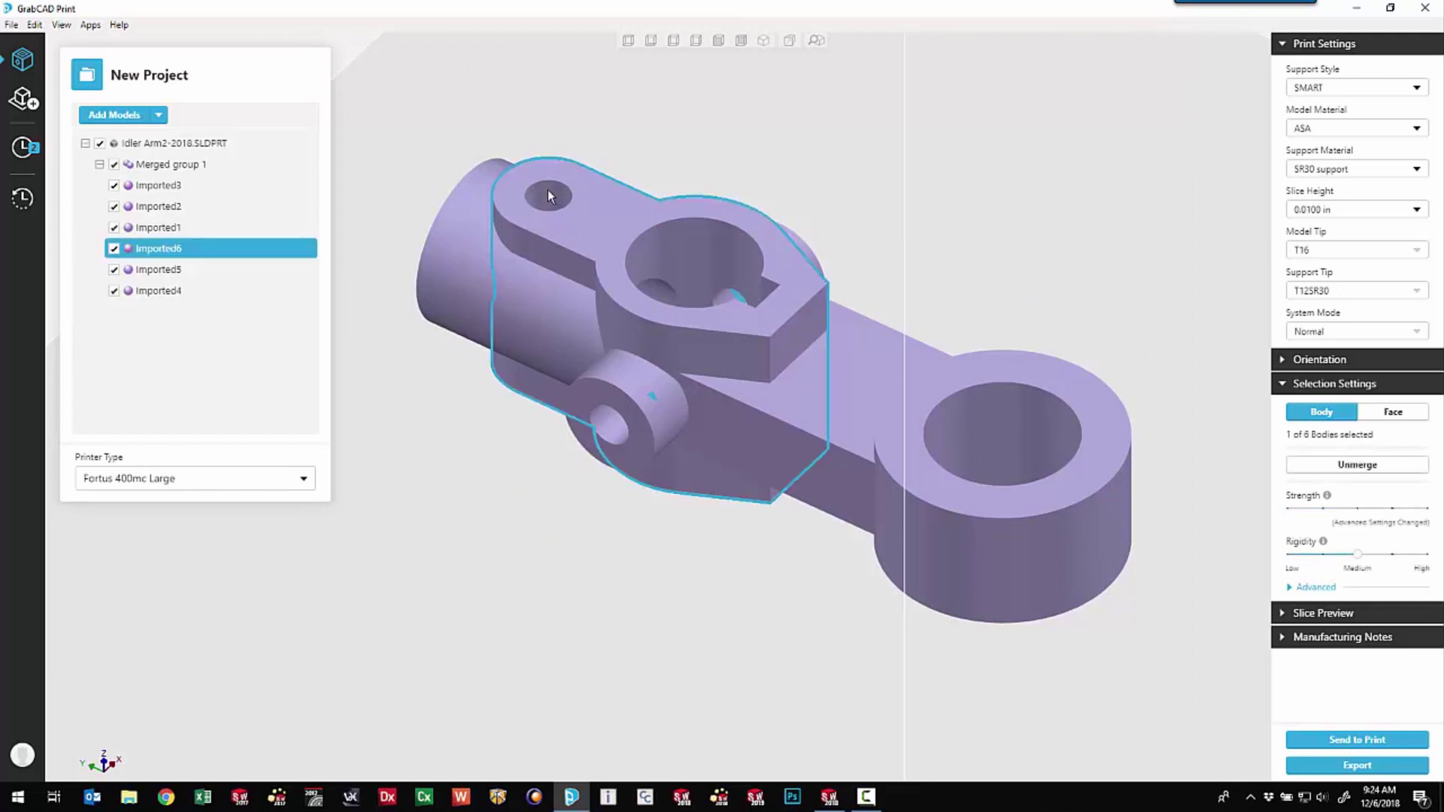
left_click(1393, 413)
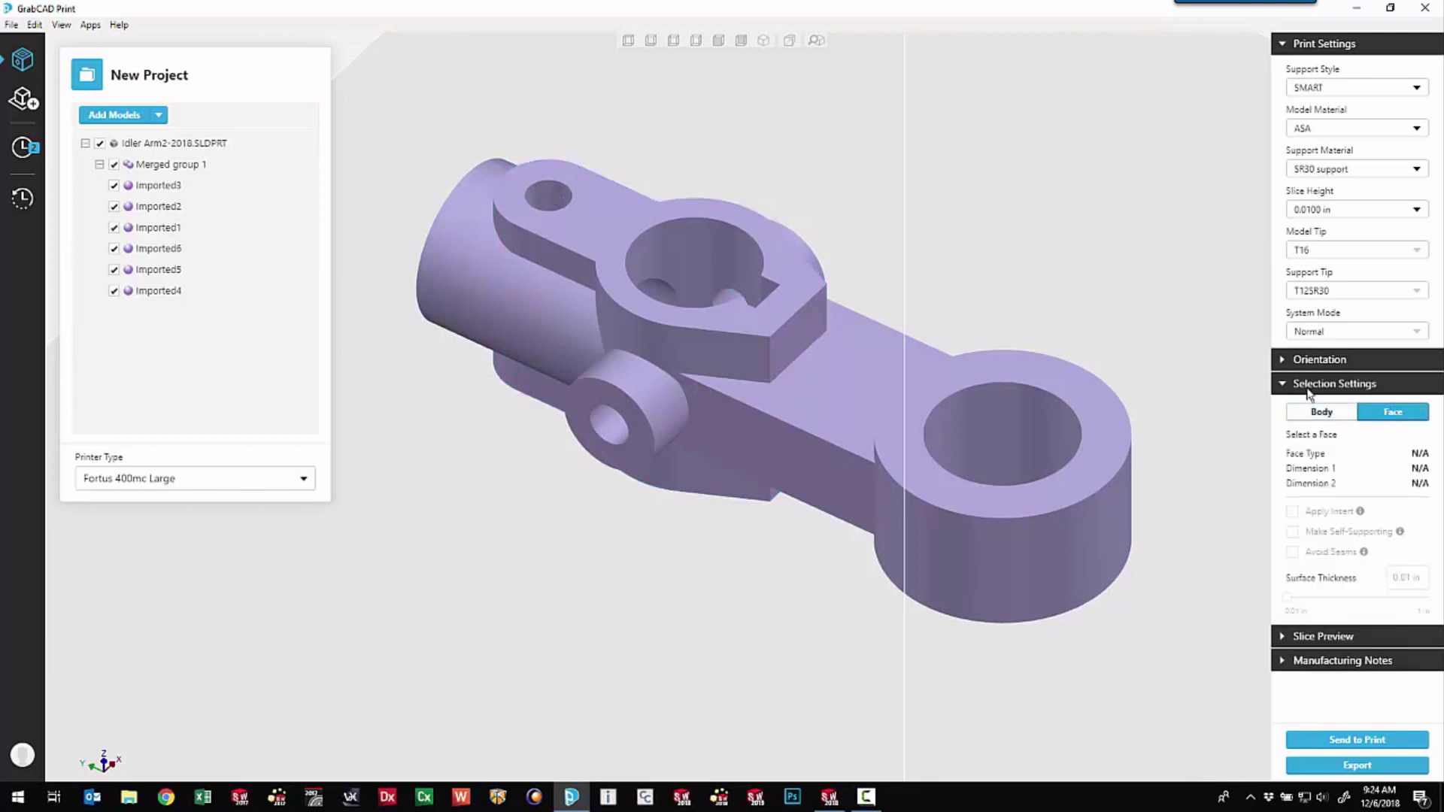
left_click(552, 196)
mouse_move(554, 458)
right_mouse_down()
mouse_move(535, 468)
mouse_move(567, 331)
mouse_move(558, 475)
right_mouse_up()
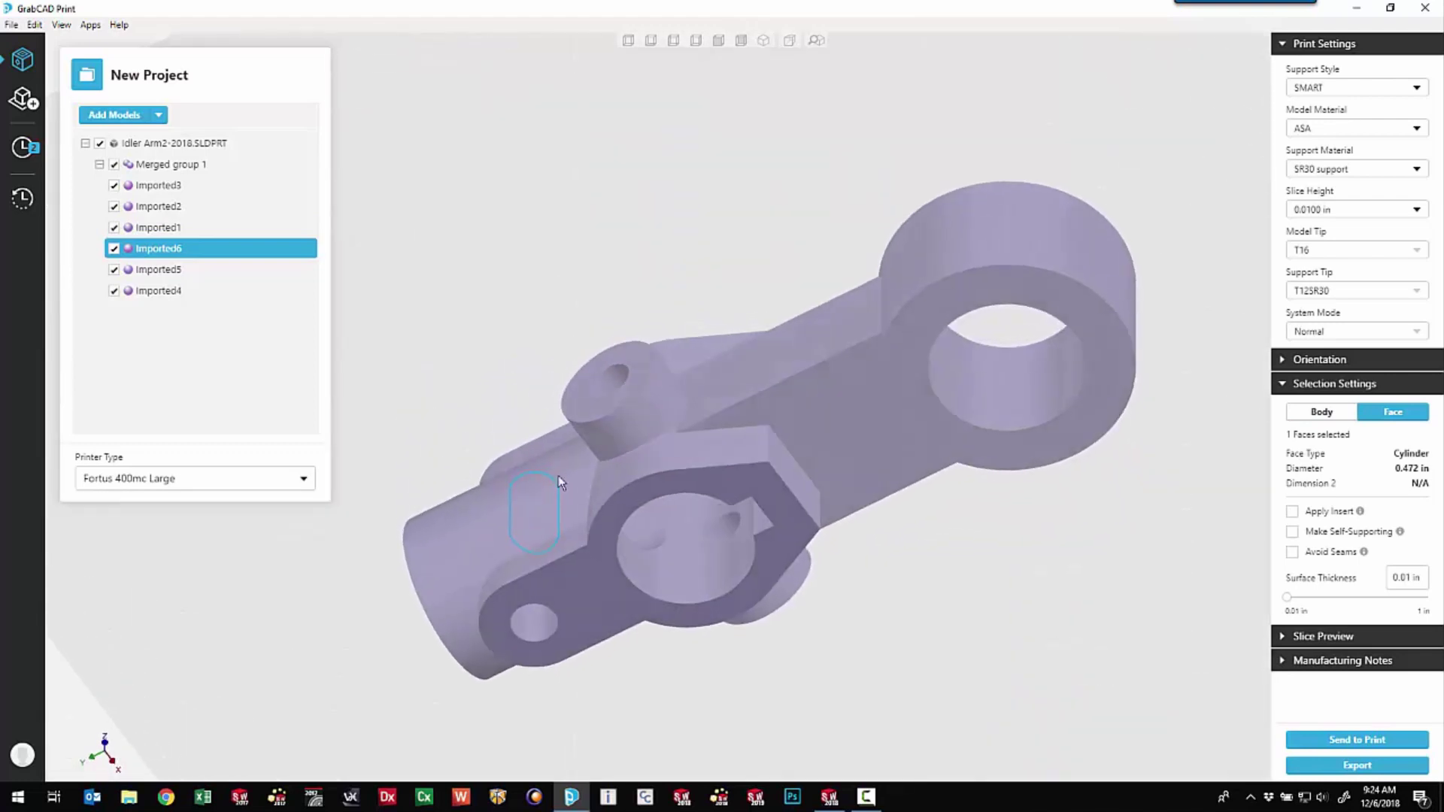
left_click(540, 632, "ctrl")
Give both hole faces a Custom Insert with A at 0.472 in and B 0.15 in.
left_click(1292, 516)
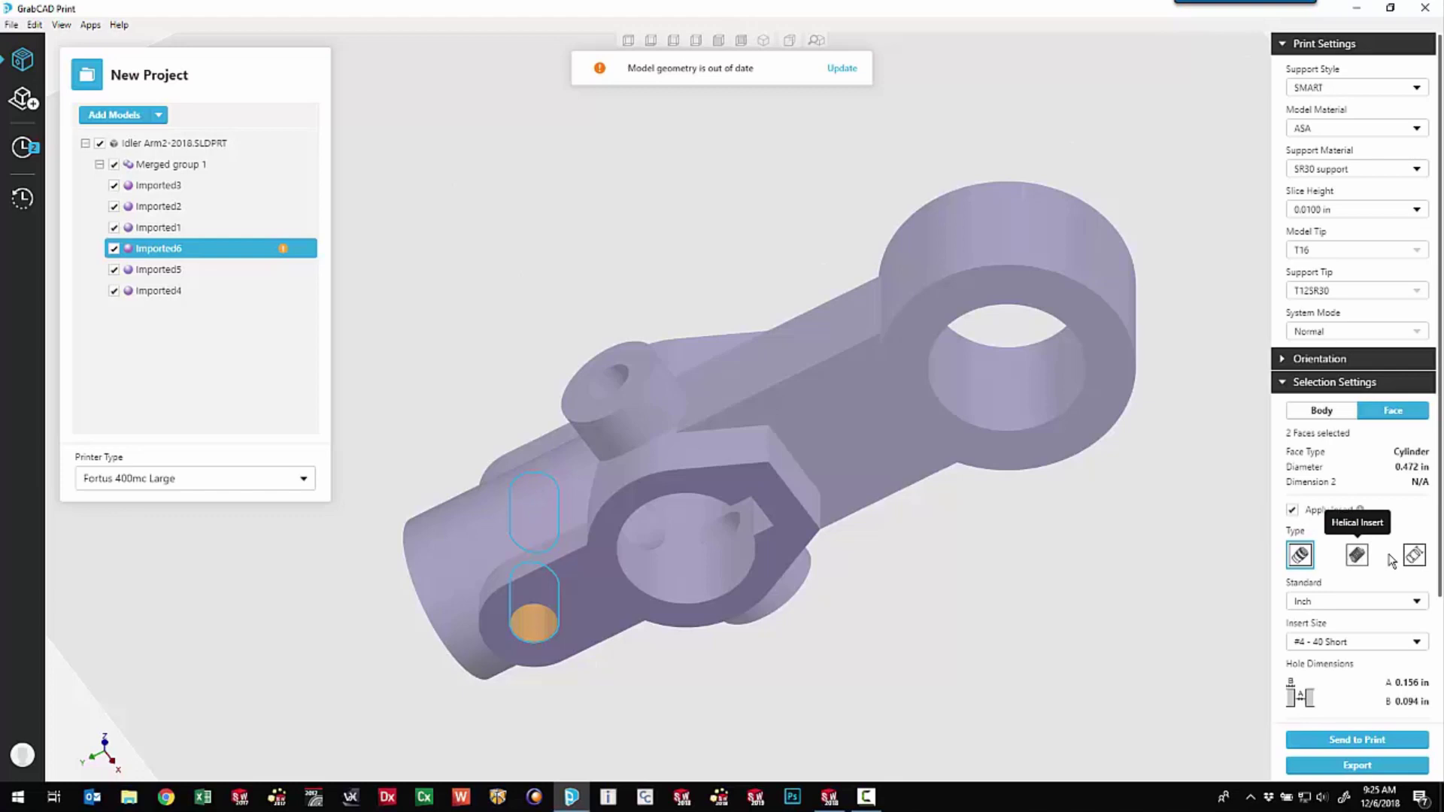
left_click(1413, 555)
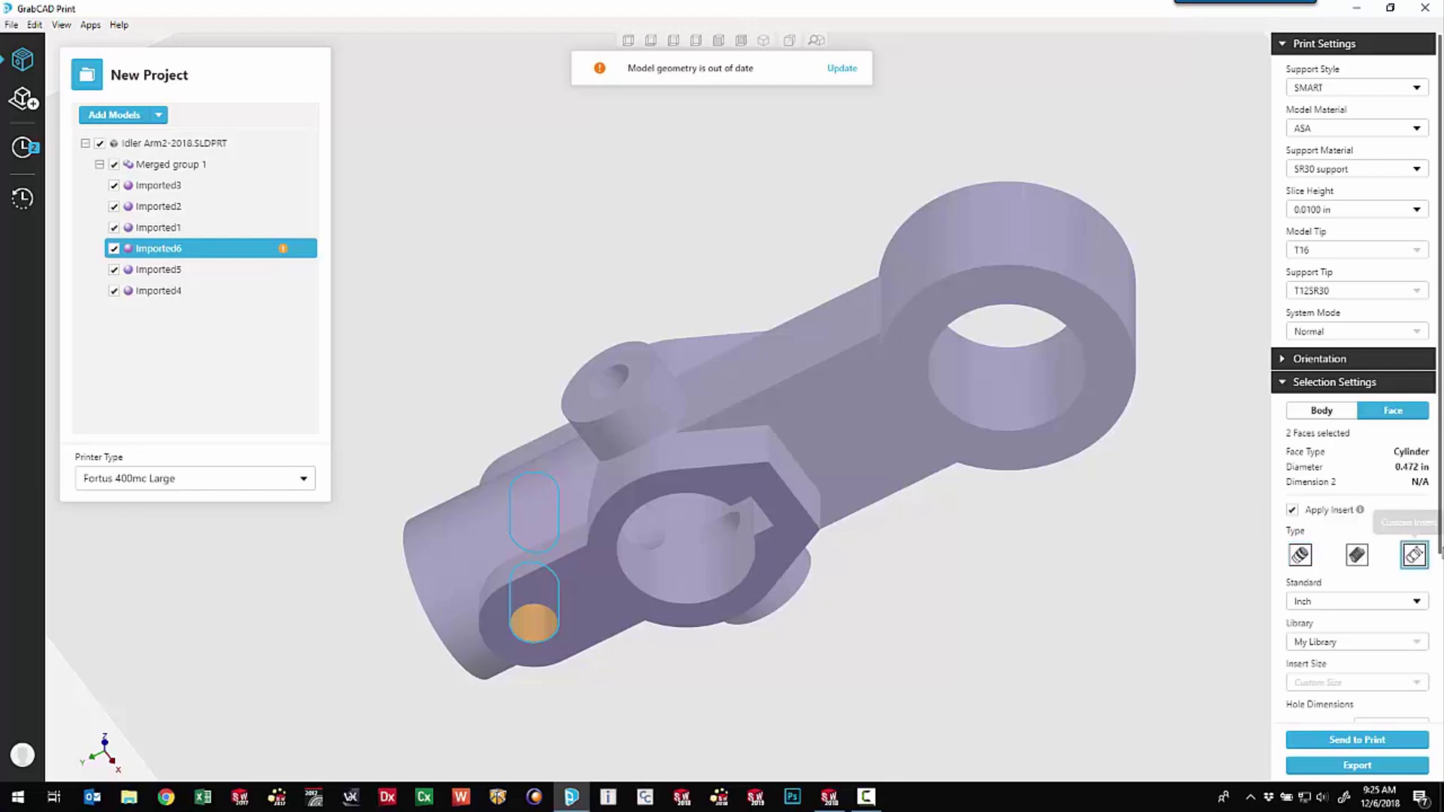
scroll(1434, 553, "down", 1)
scroll(1434, 553, "down", 5)
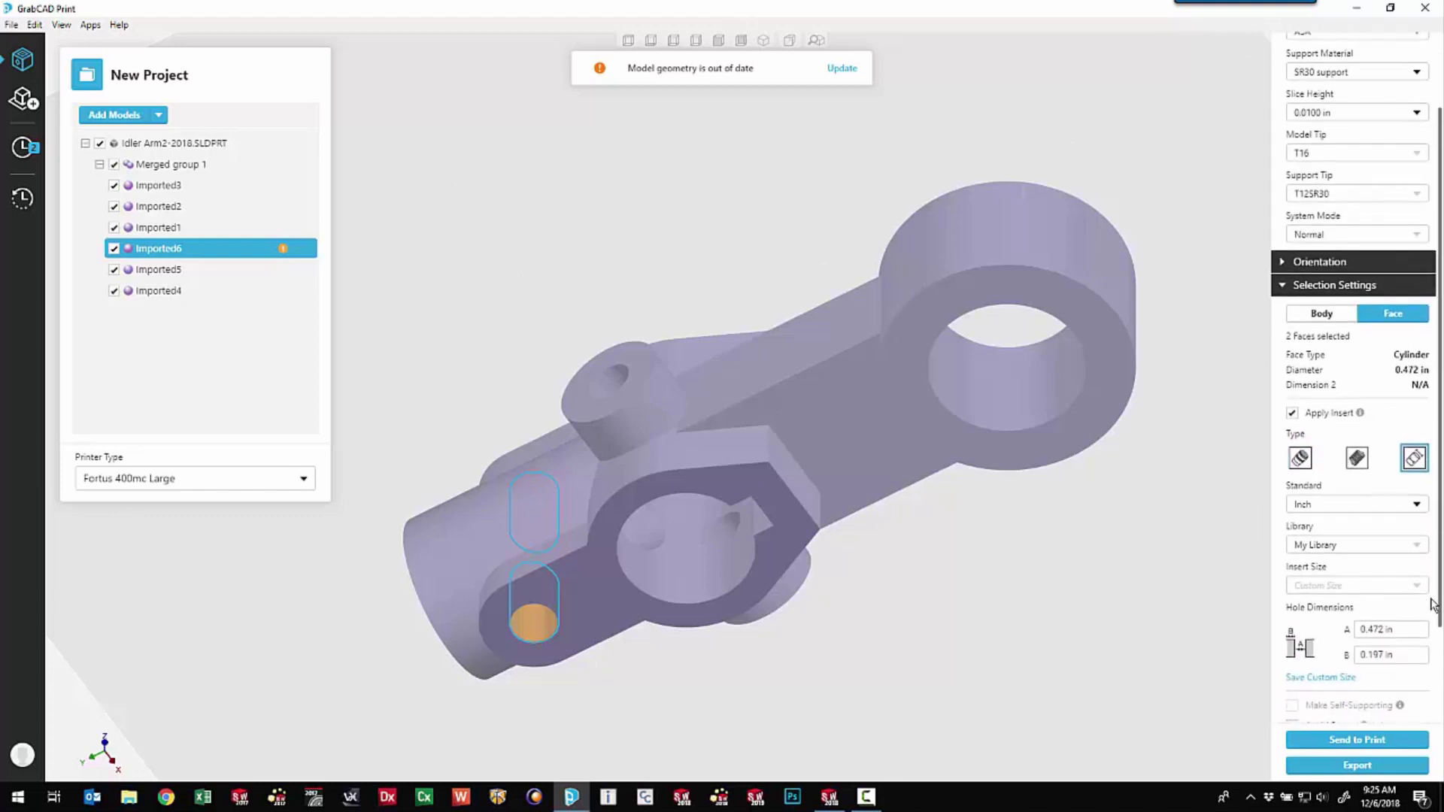
left_click(1356, 558)
double_click(1356, 558)
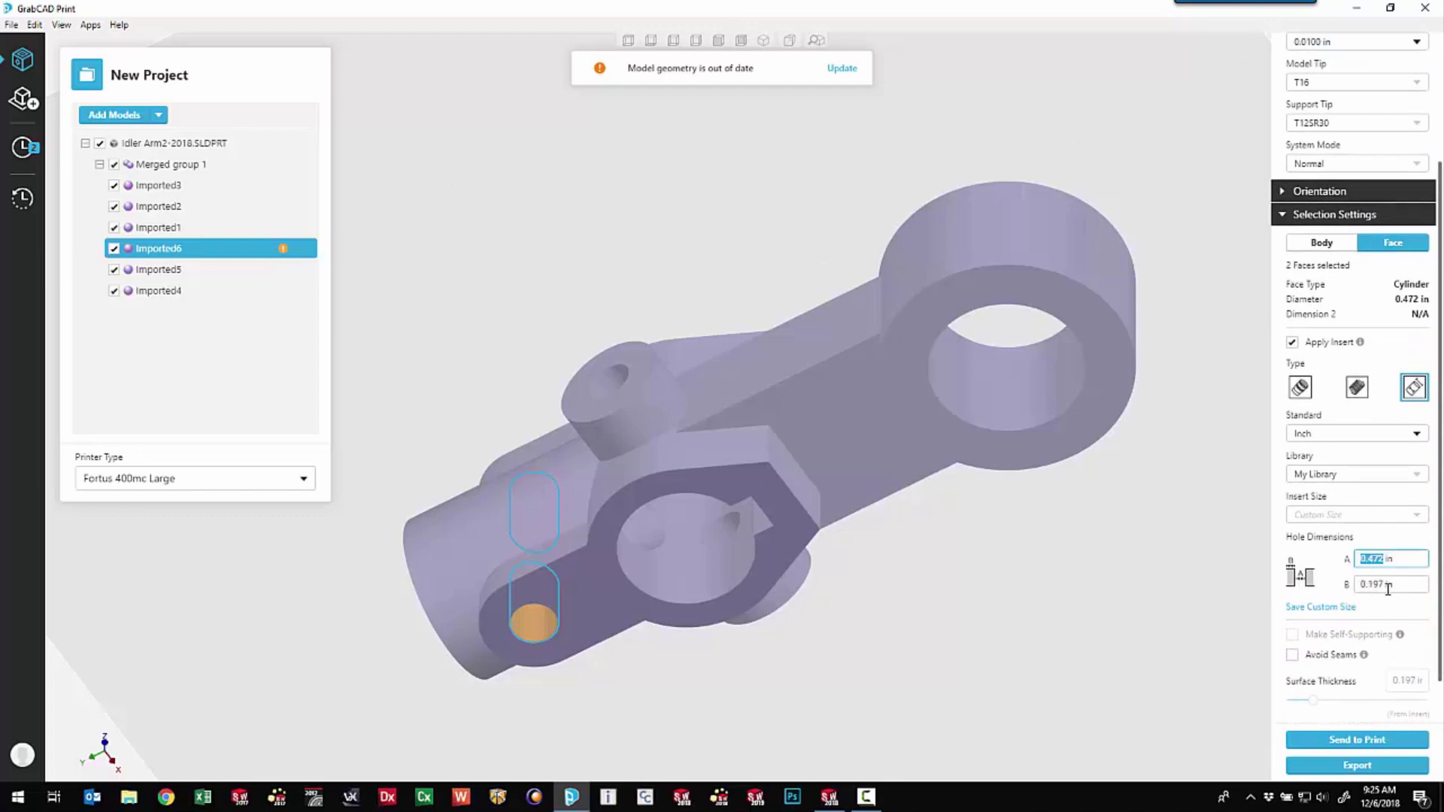
double_click(1358, 585)
type("0.15")
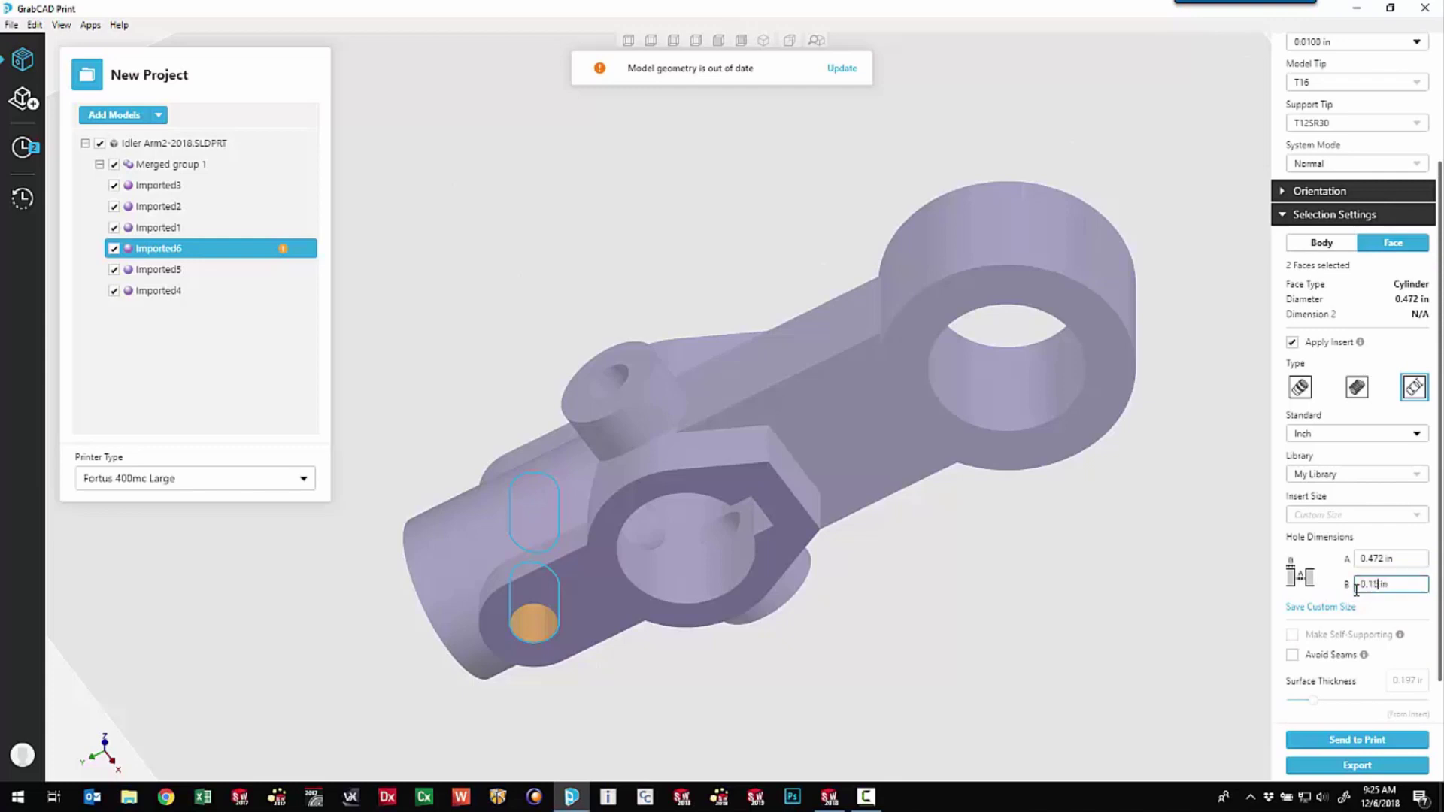
key("Return")
scroll(1376, 588, "up", 3)
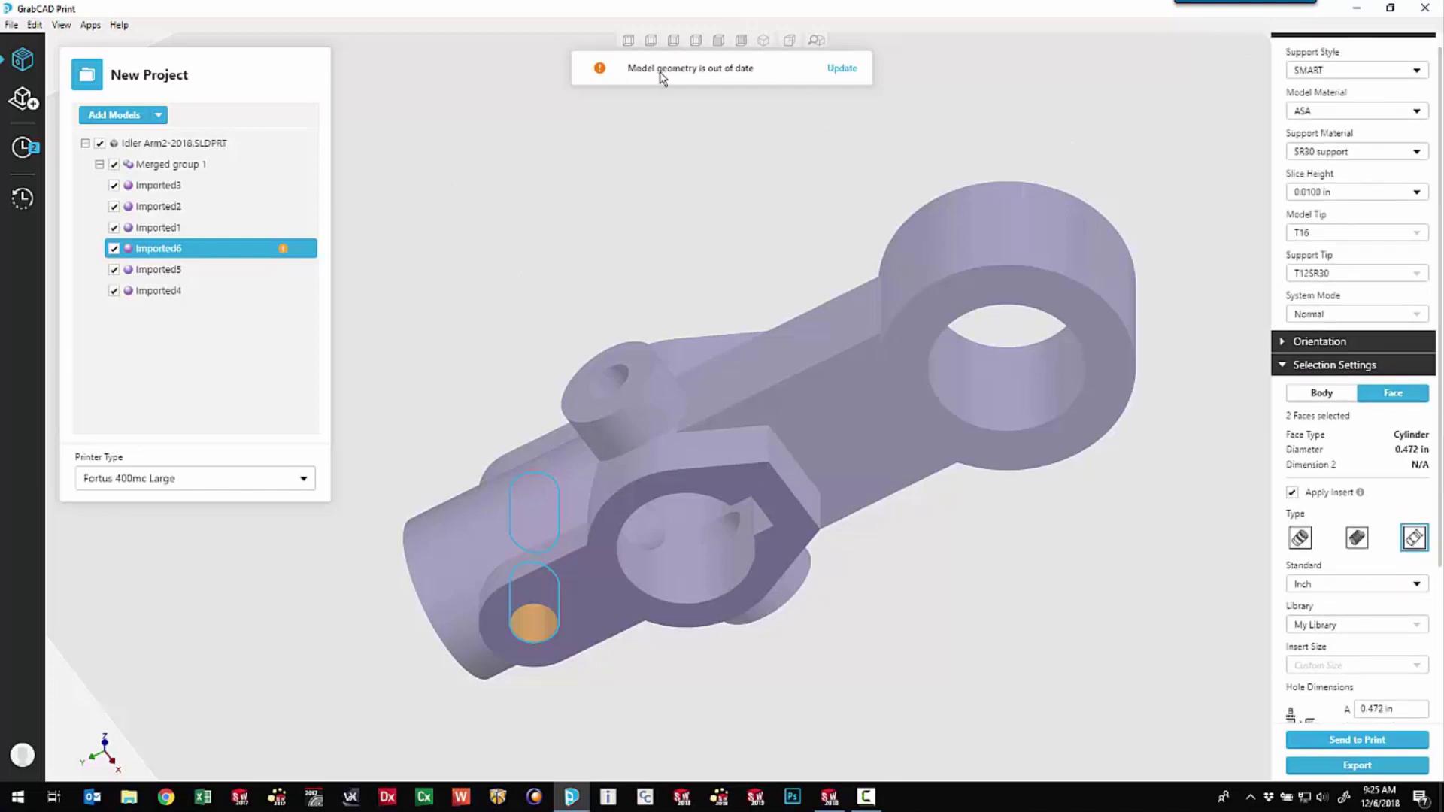
Update the out-of-date geometry and slice into a 222-layer preview (7h 26m, 215.736 g).
left_click(842, 69)
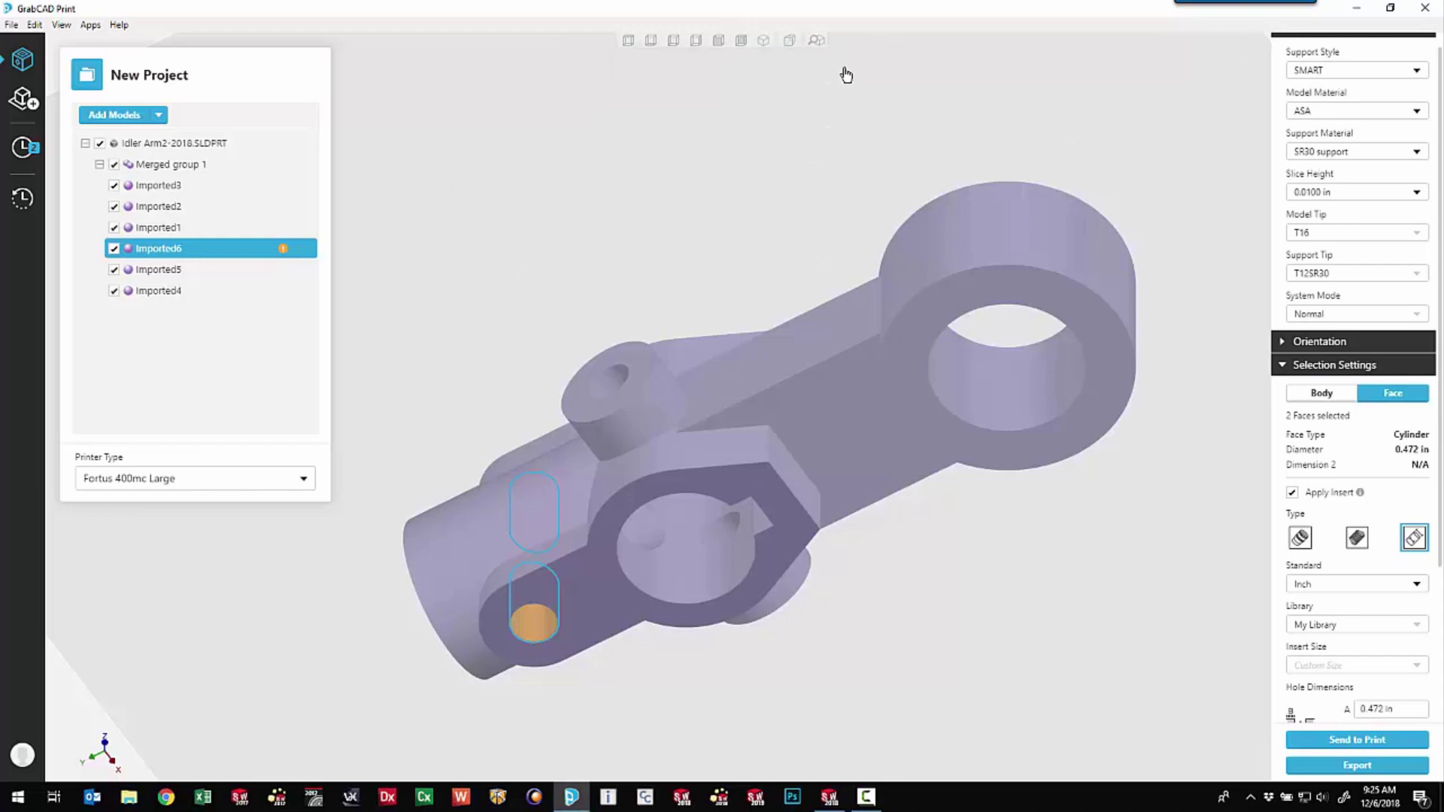
right_click_drag(783, 156, 759, 349)
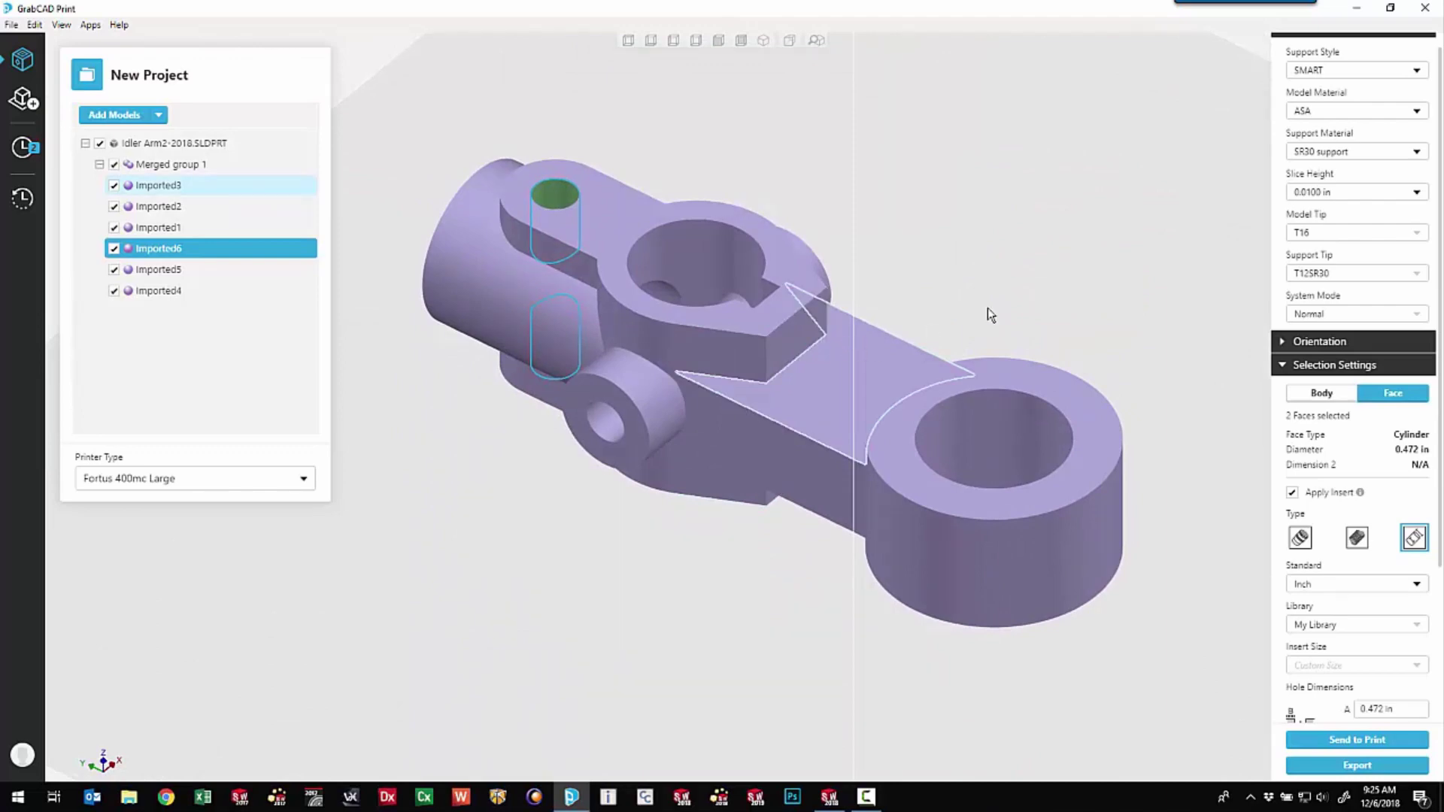
left_click(1285, 365)
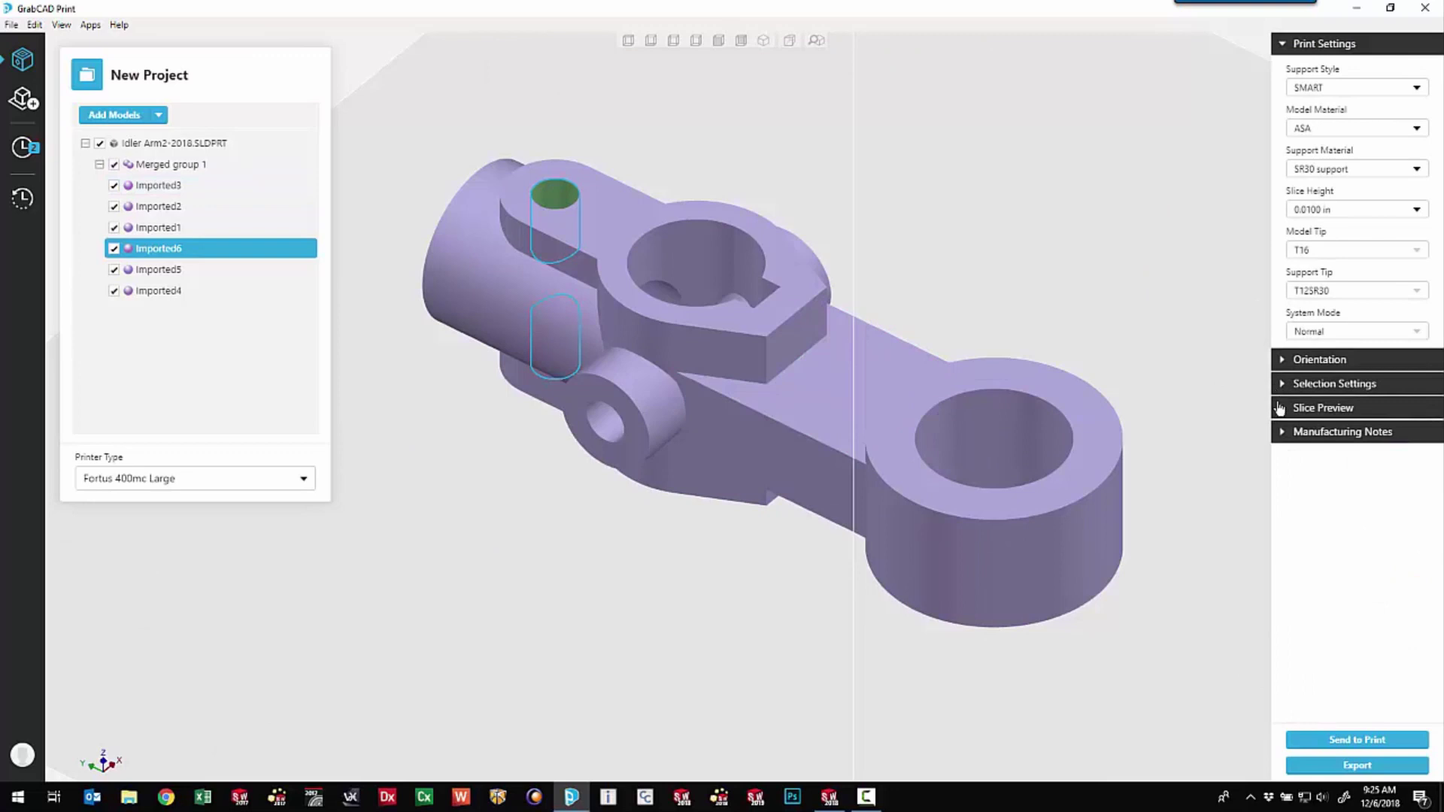
left_click(1280, 408)
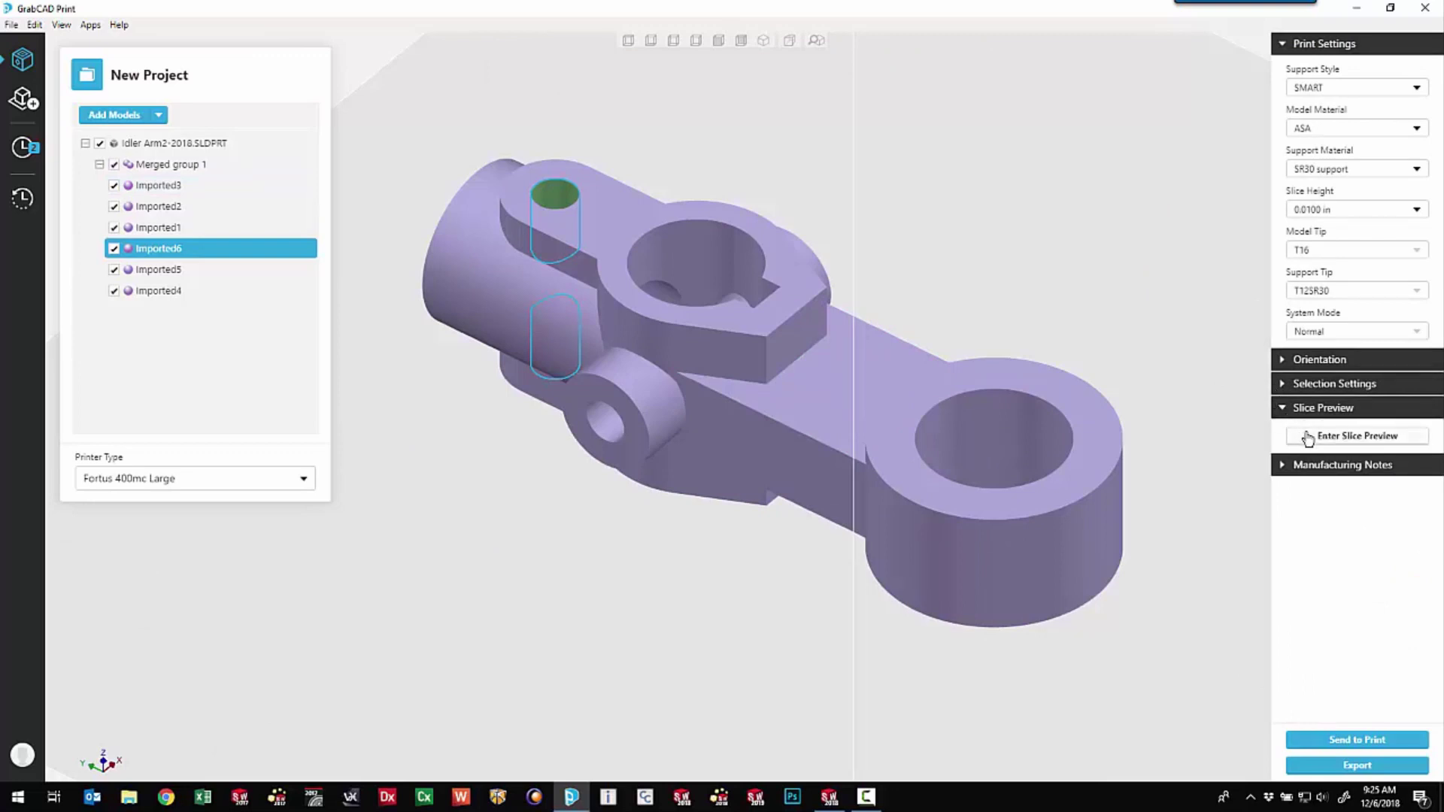
left_click(1310, 437)
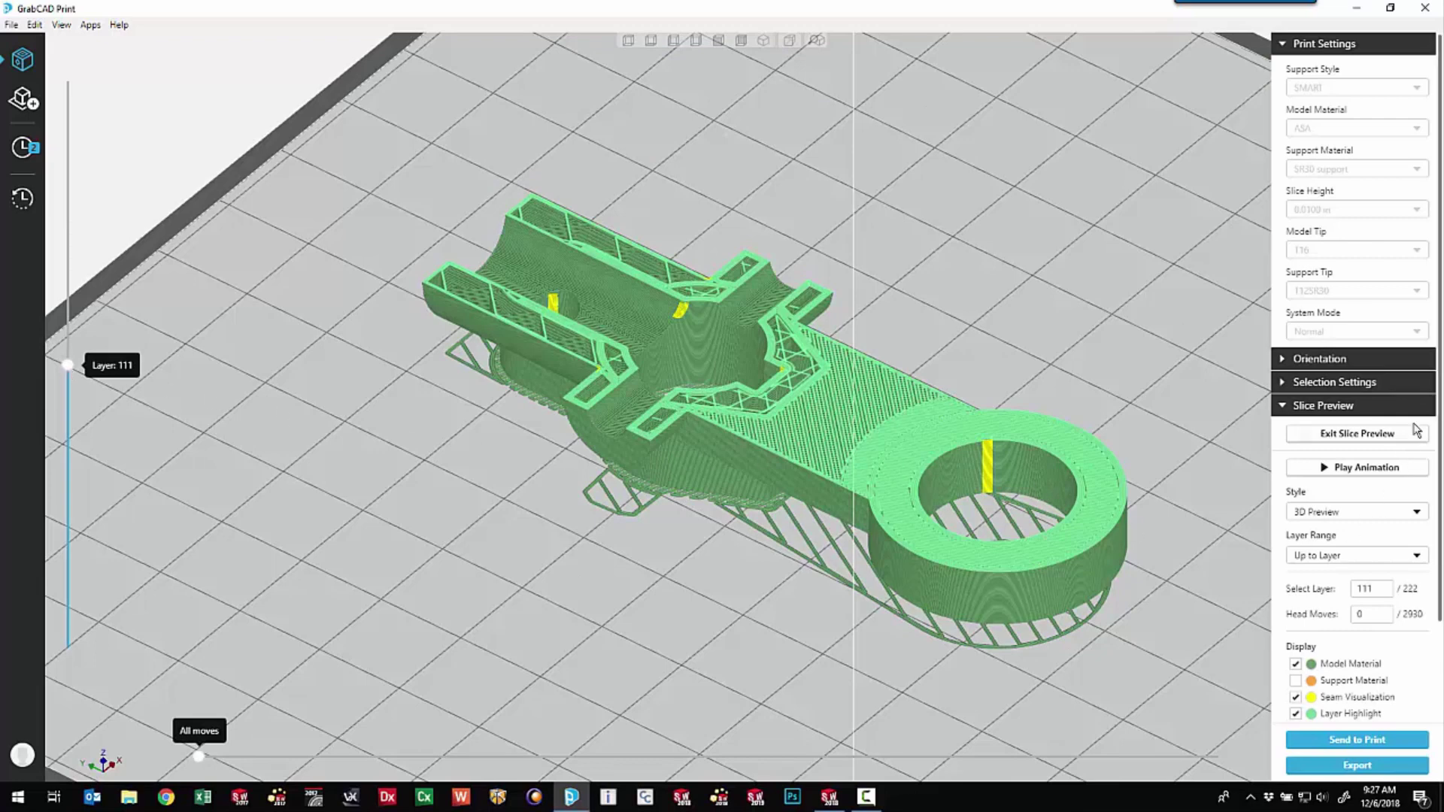
Show then hide support material, keep the 3D Preview style, and bring up the Layer Range choices.
scroll(1439, 402, "down", 3)
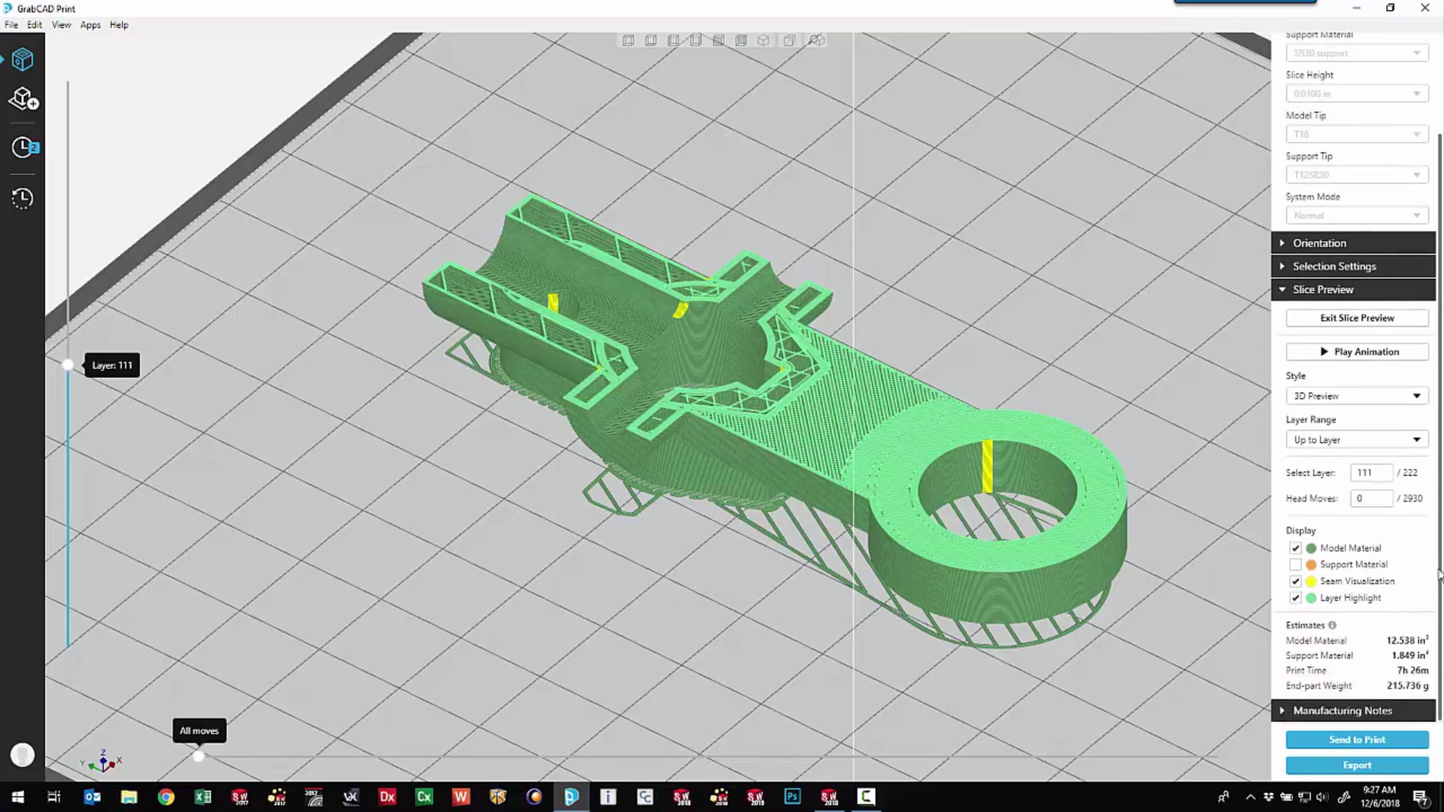
left_click(1296, 564)
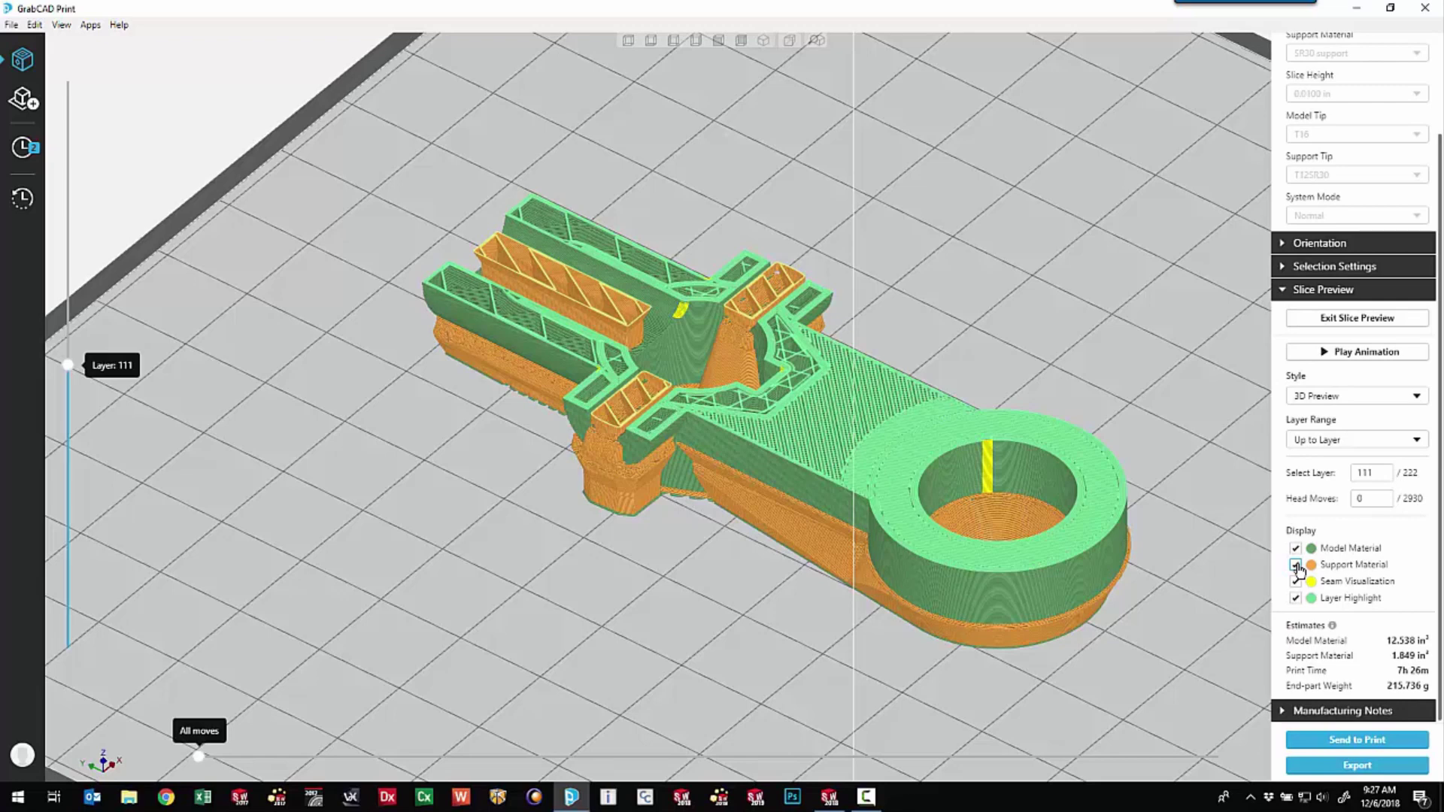
left_click(1295, 565)
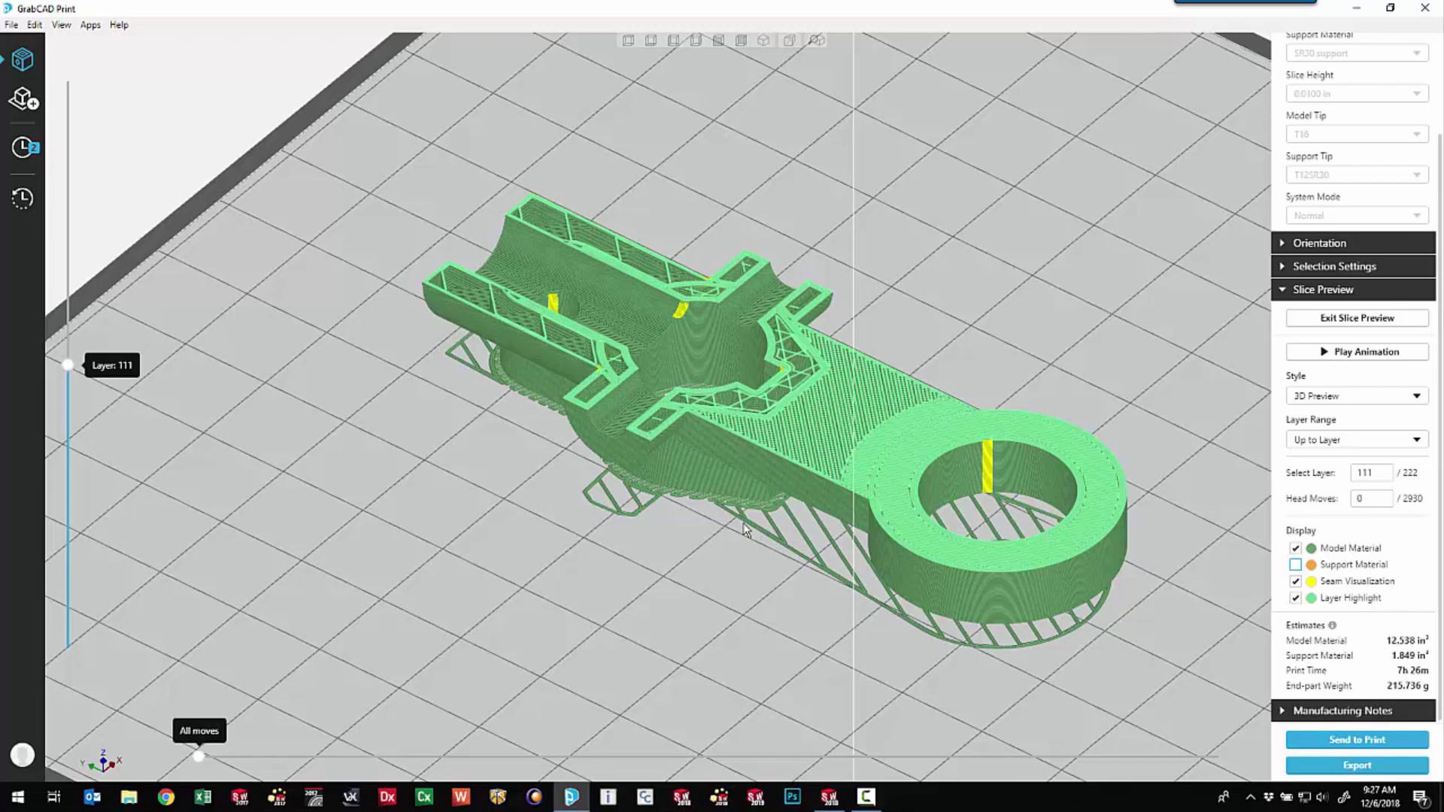
right_click_drag(693, 531, 694, 532)
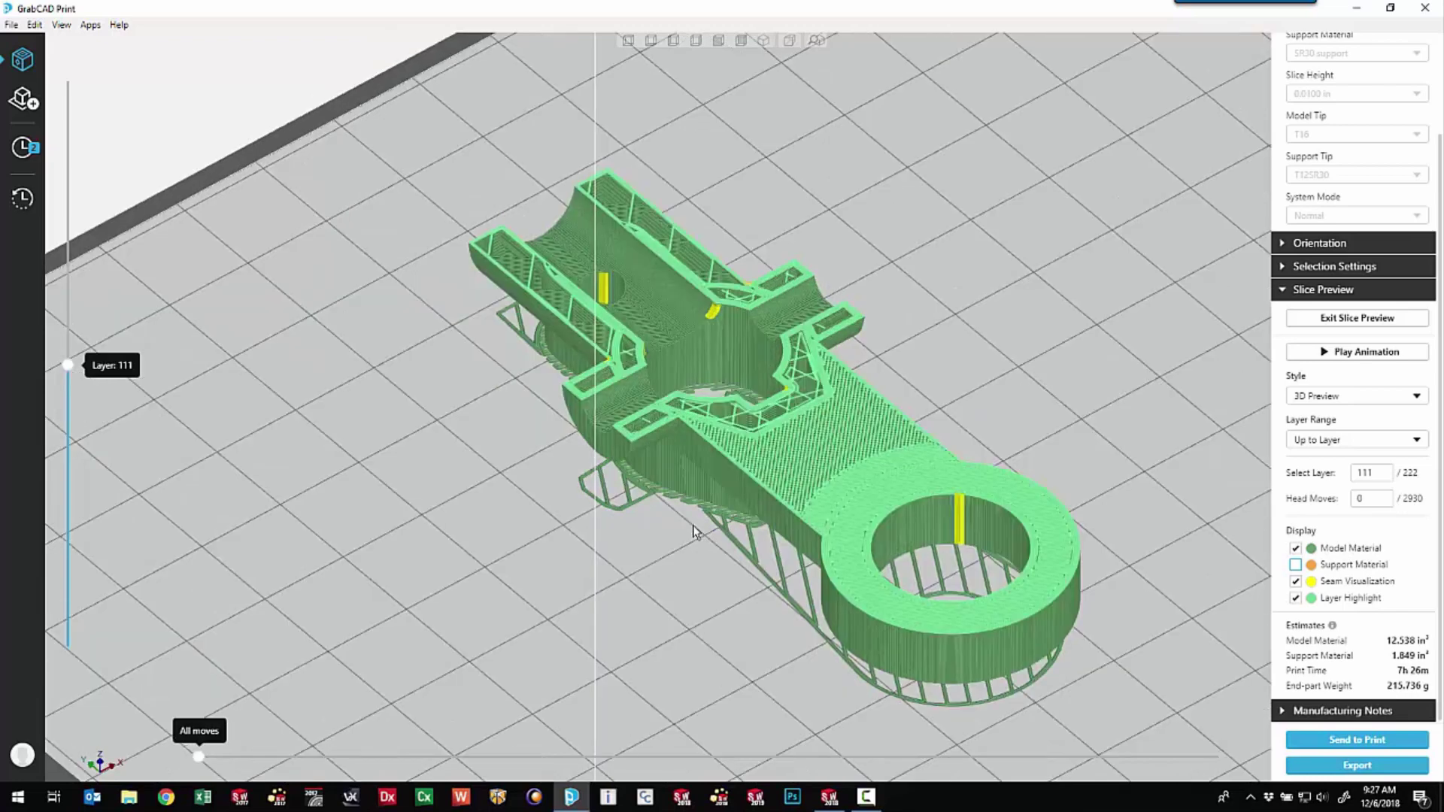
left_click(1337, 396)
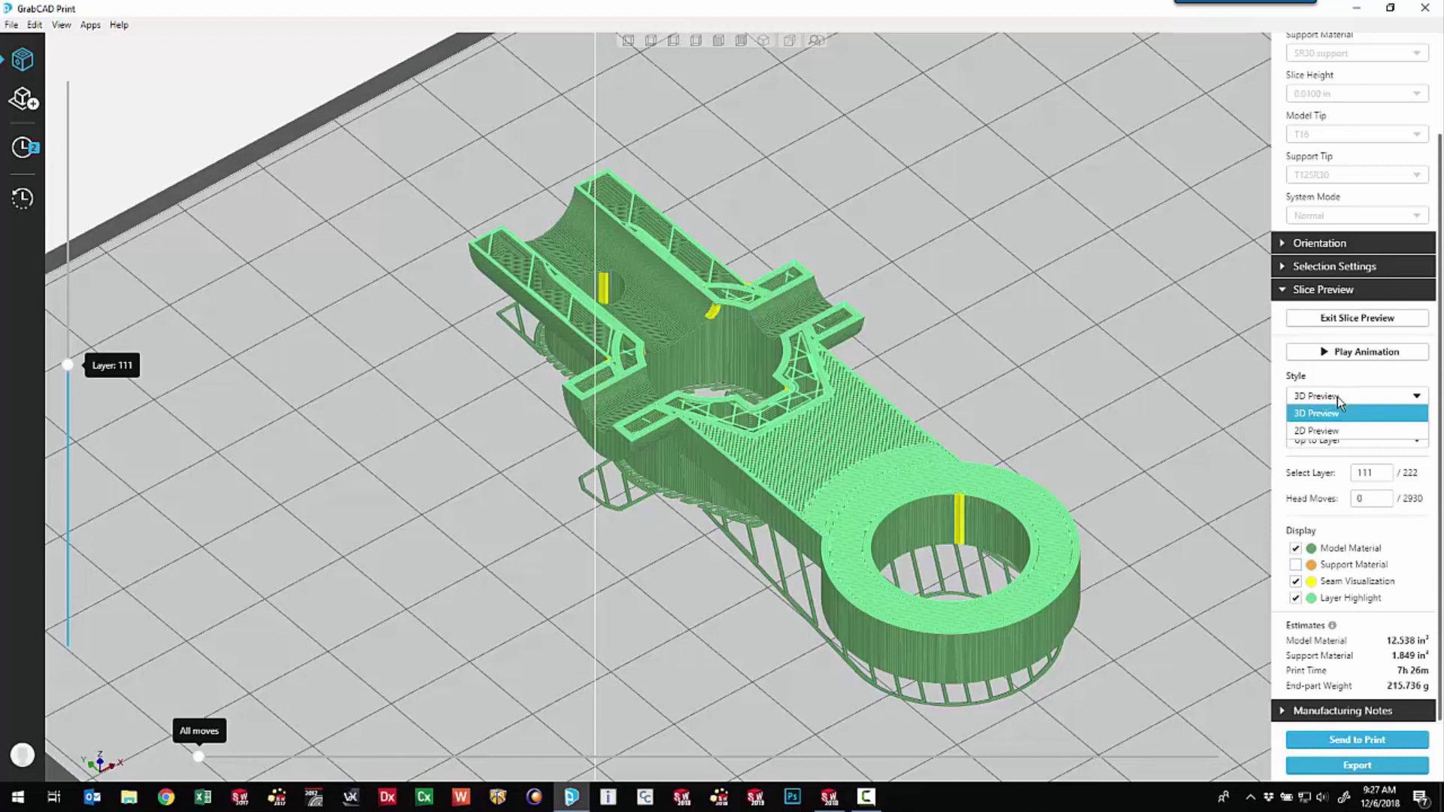
left_click(1339, 414)
left_click(1346, 440)
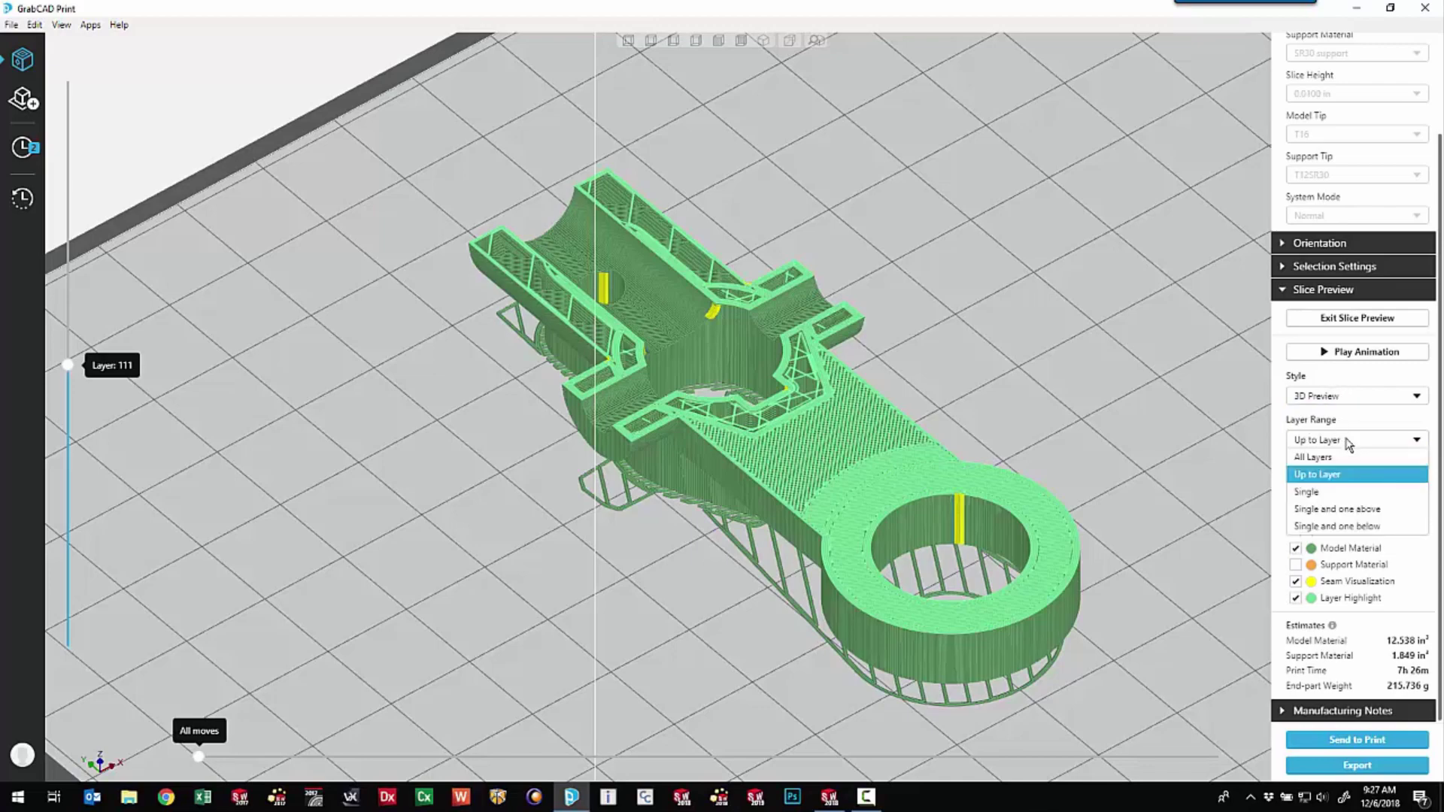
Show only a single slice layer and view it close up from a top-down angle.
left_click(1335, 491)
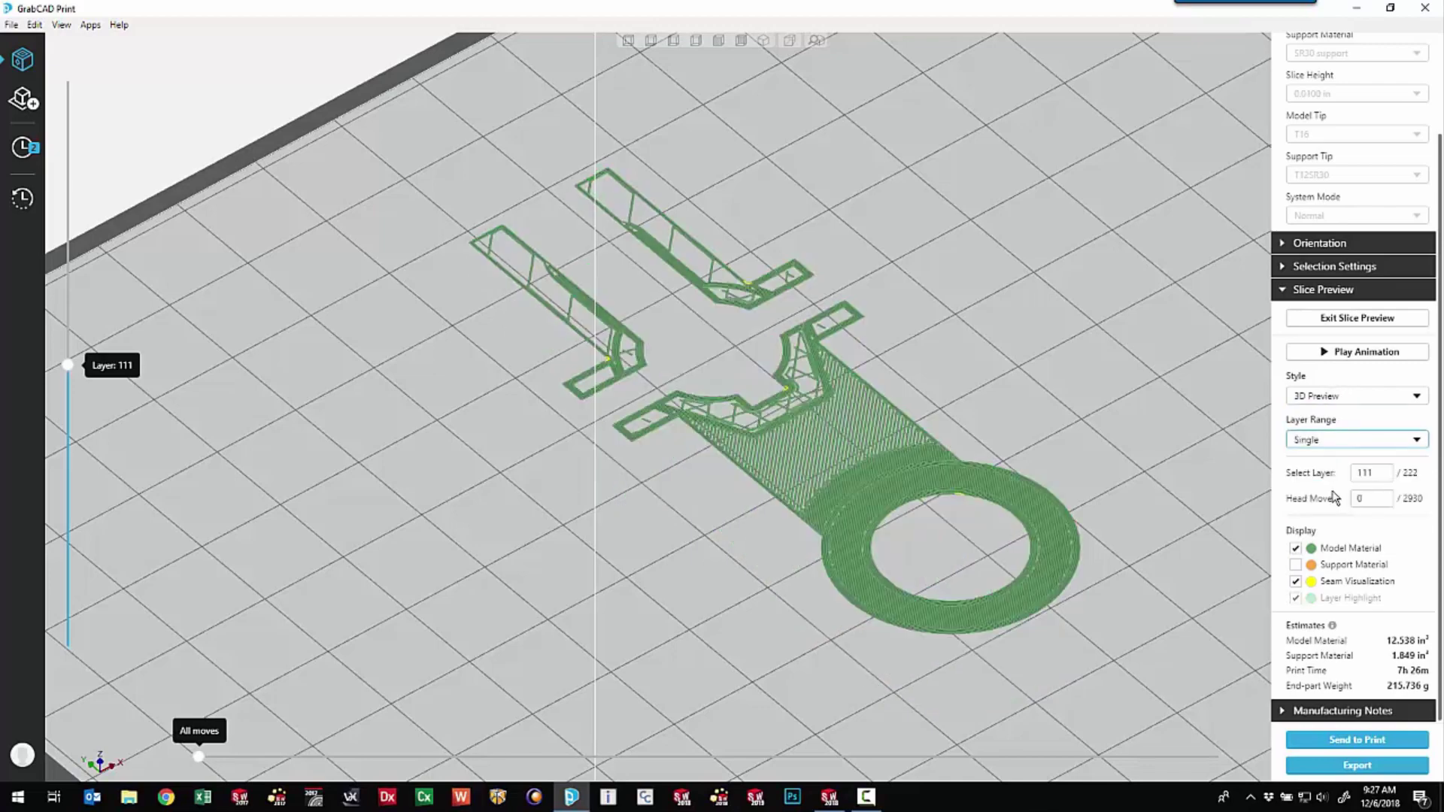
right_click_drag(1021, 365, 949, 394)
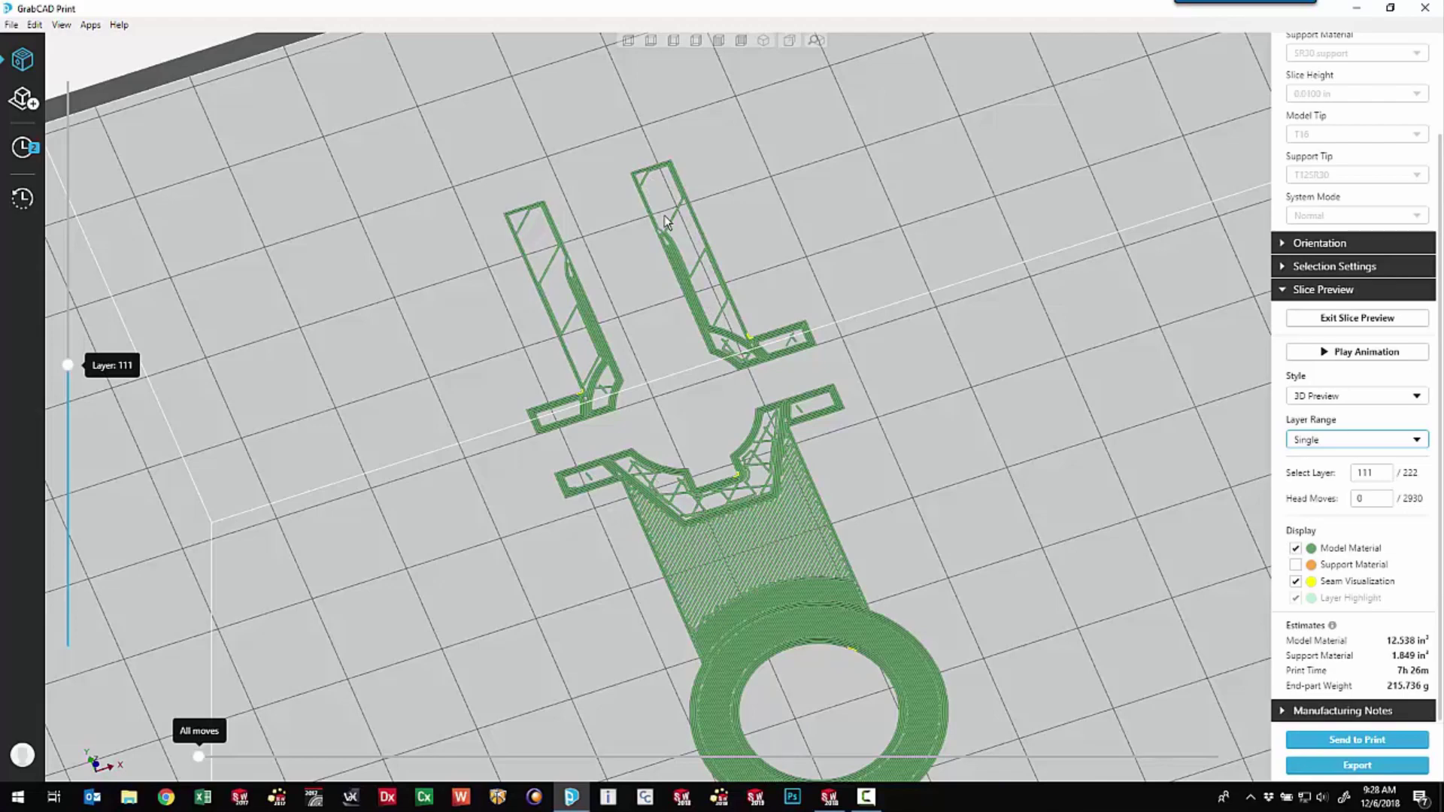
scroll(669, 210, "up", 4)
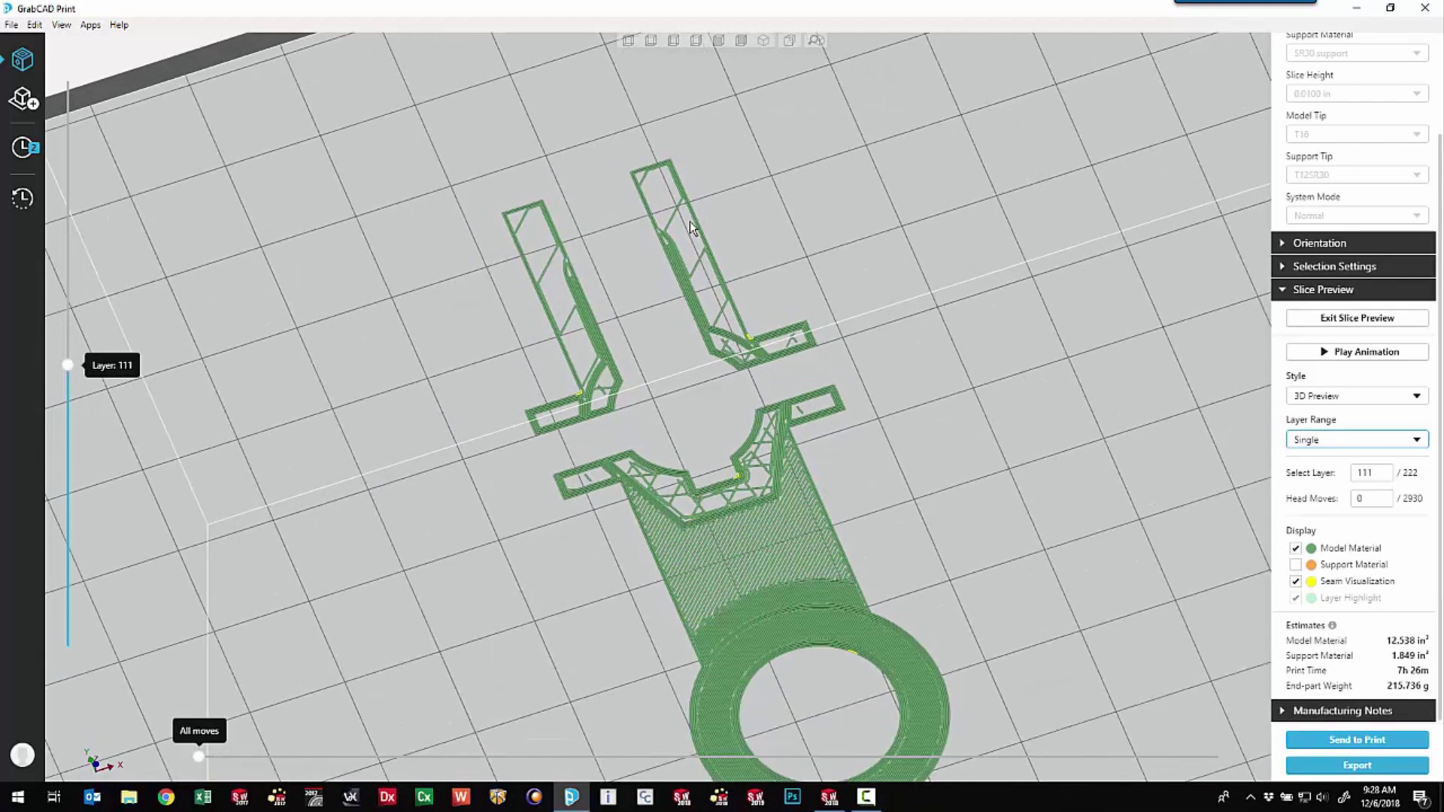
scroll(692, 225, "up", 4)
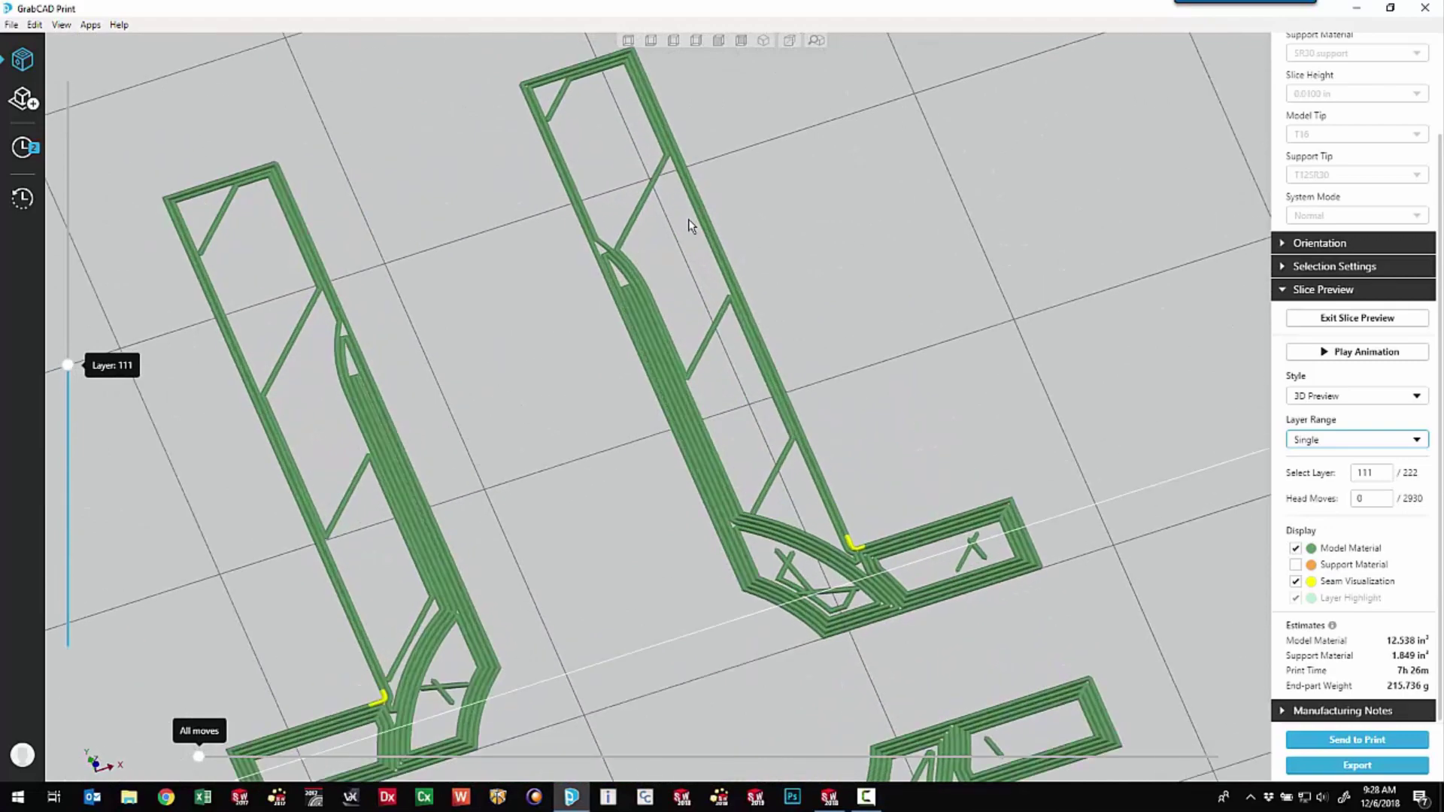
scroll(688, 220, "down", 5)
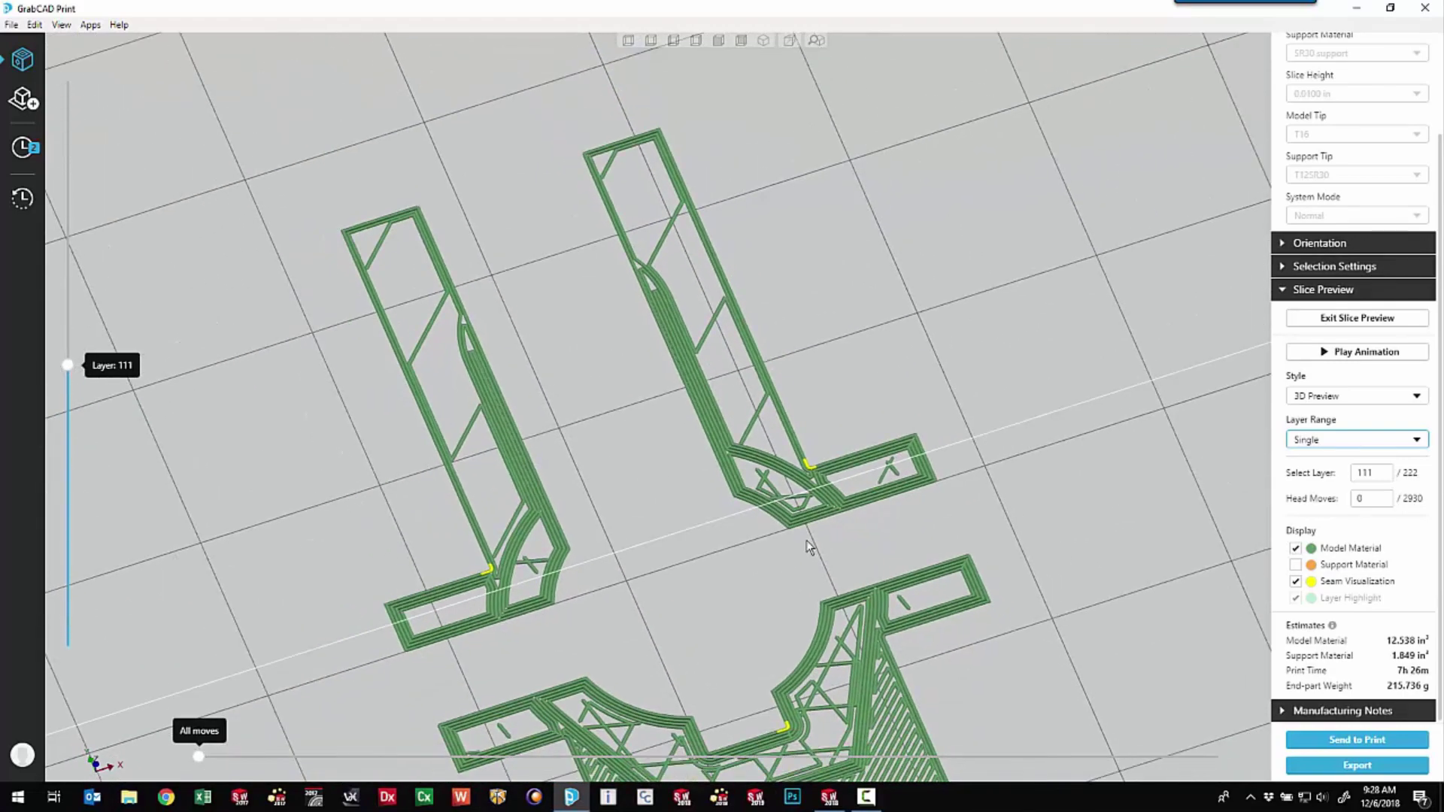
Inspect the ring part's infill across the whole layer, then step the preview down to layer 59.
middle_click_drag(880, 694, 725, 381)
scroll(725, 381, "up", 1)
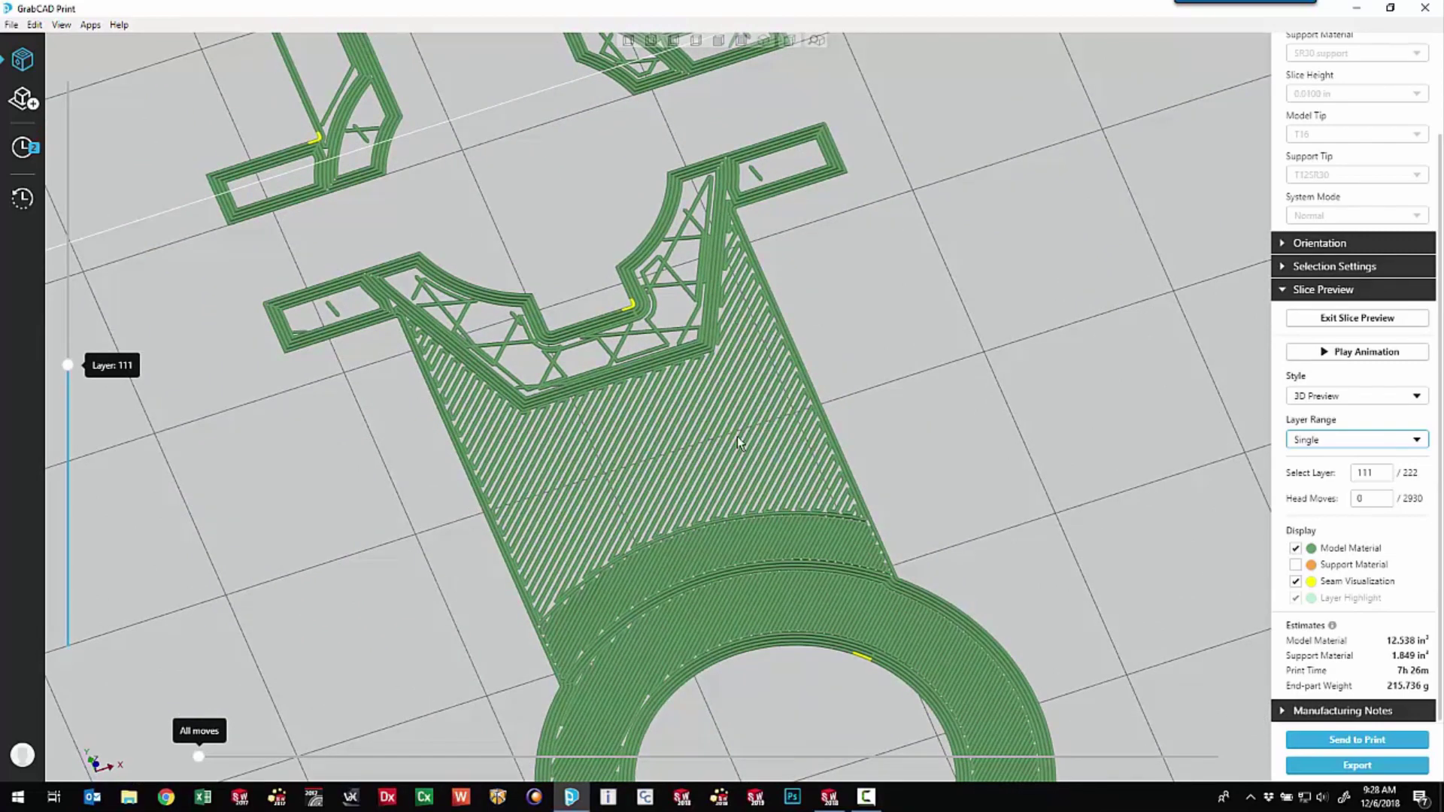
scroll(661, 368, "down", 2)
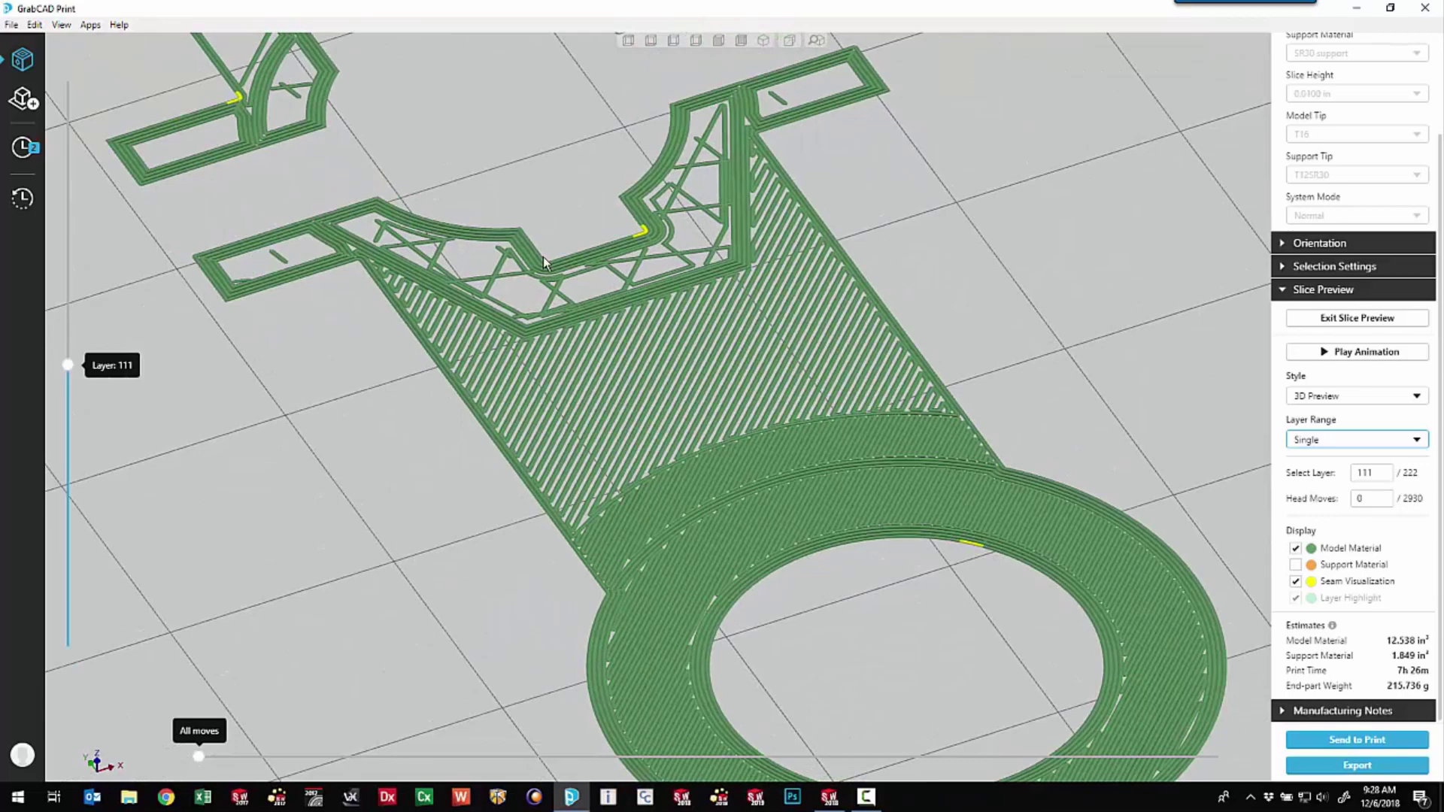
scroll(543, 262, "down", 3)
middle_click_drag(516, 212, 653, 480)
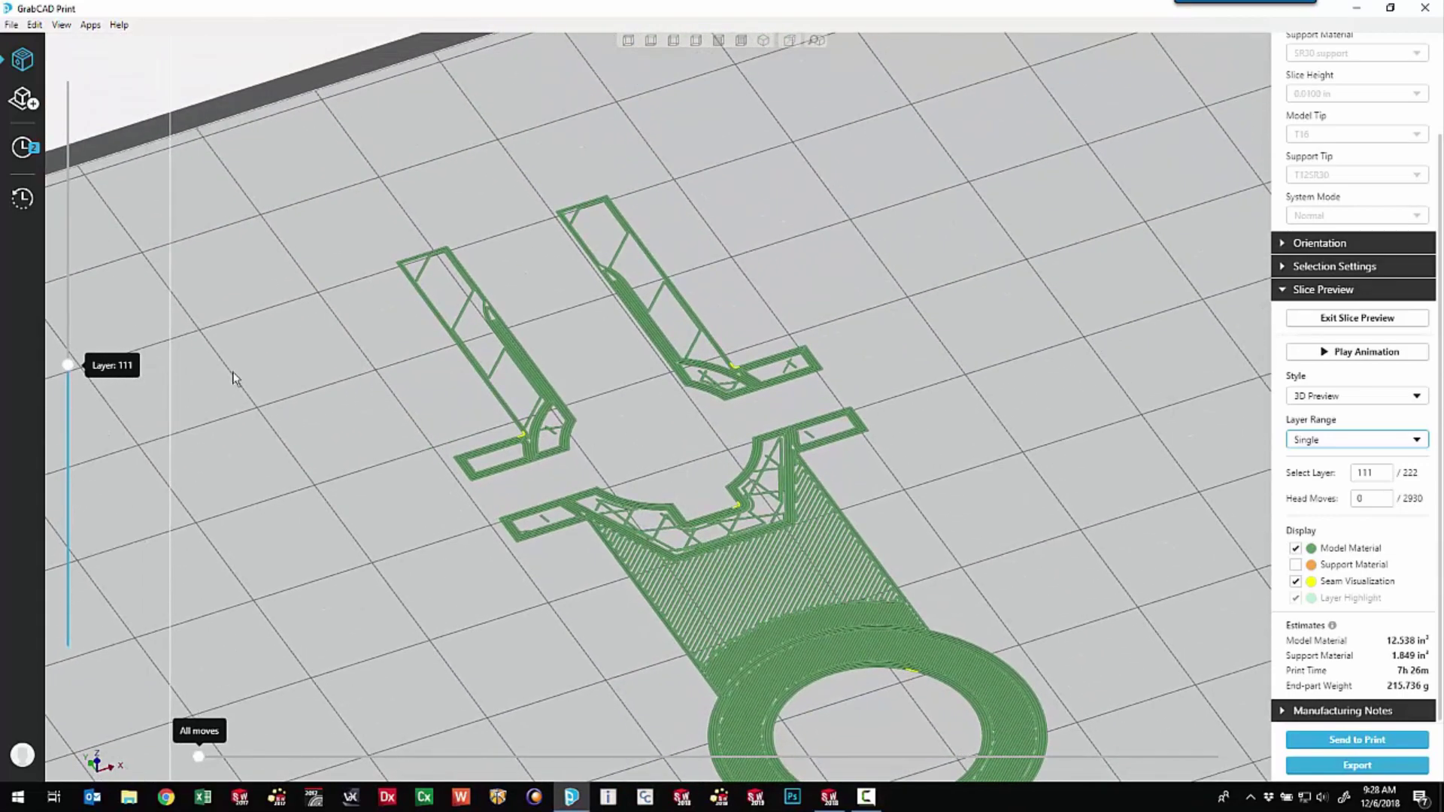
left_click_drag(69, 368, 86, 502)
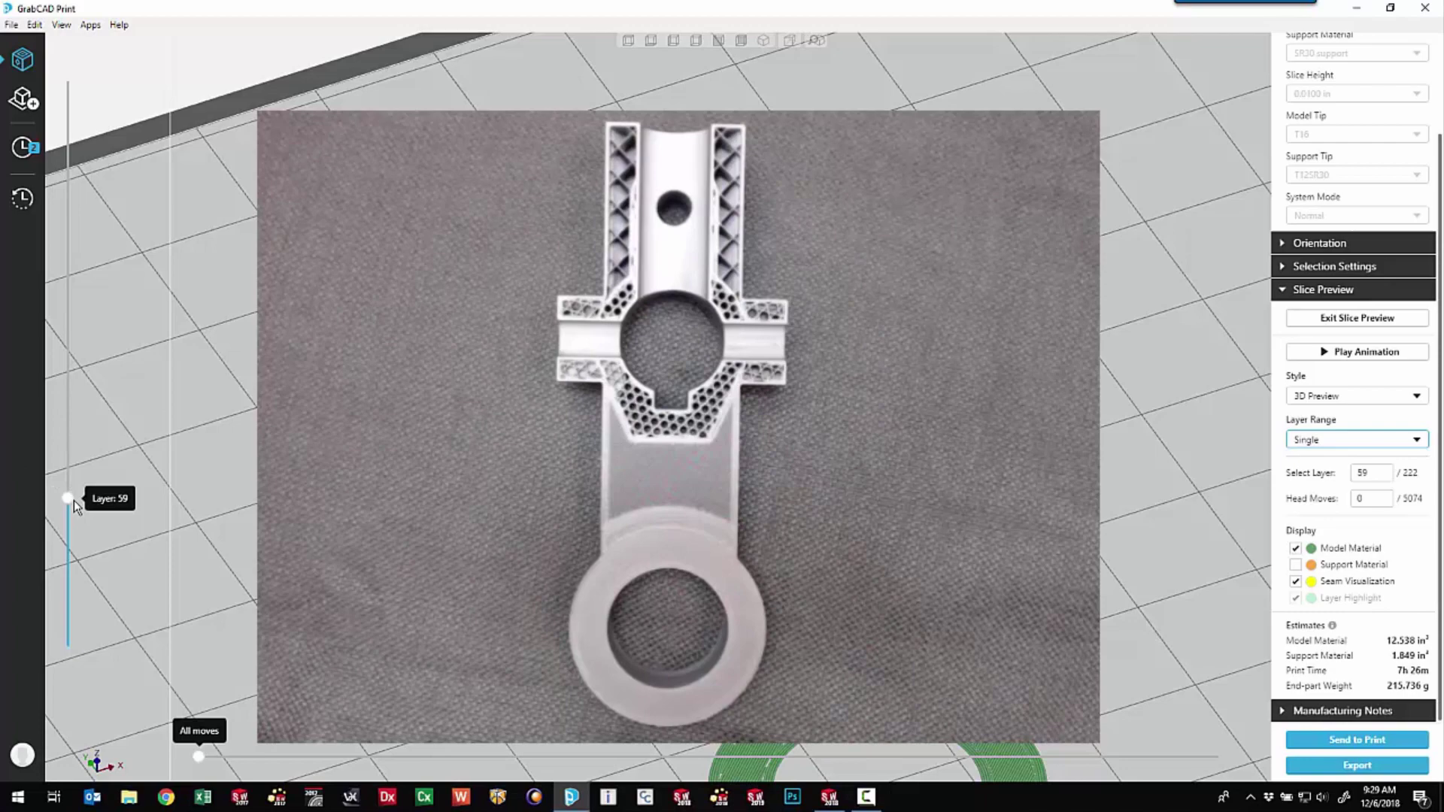
Lower the single-layer preview from layer 59 to layer 57 of 222.
left_click_drag(64, 457, 57, 502)
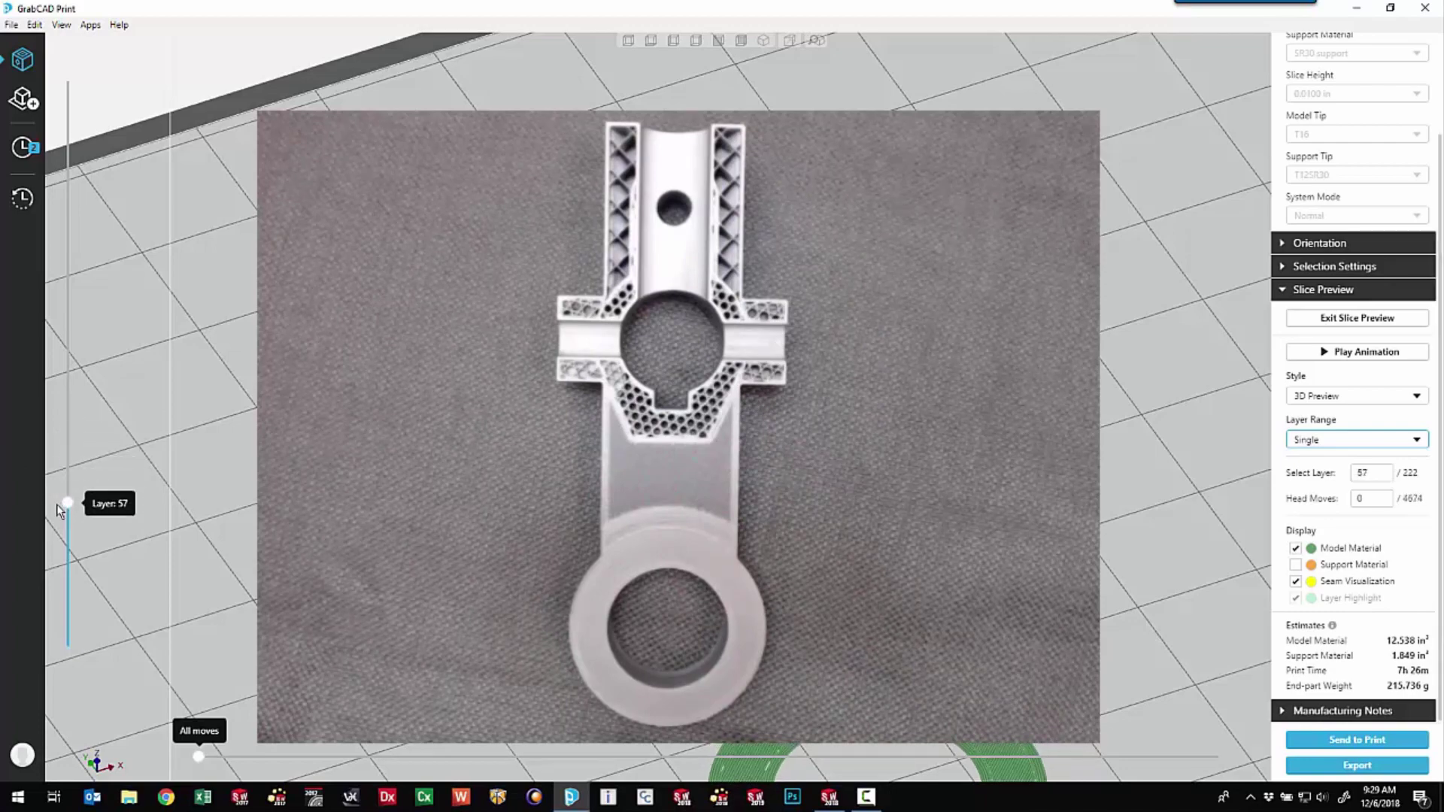